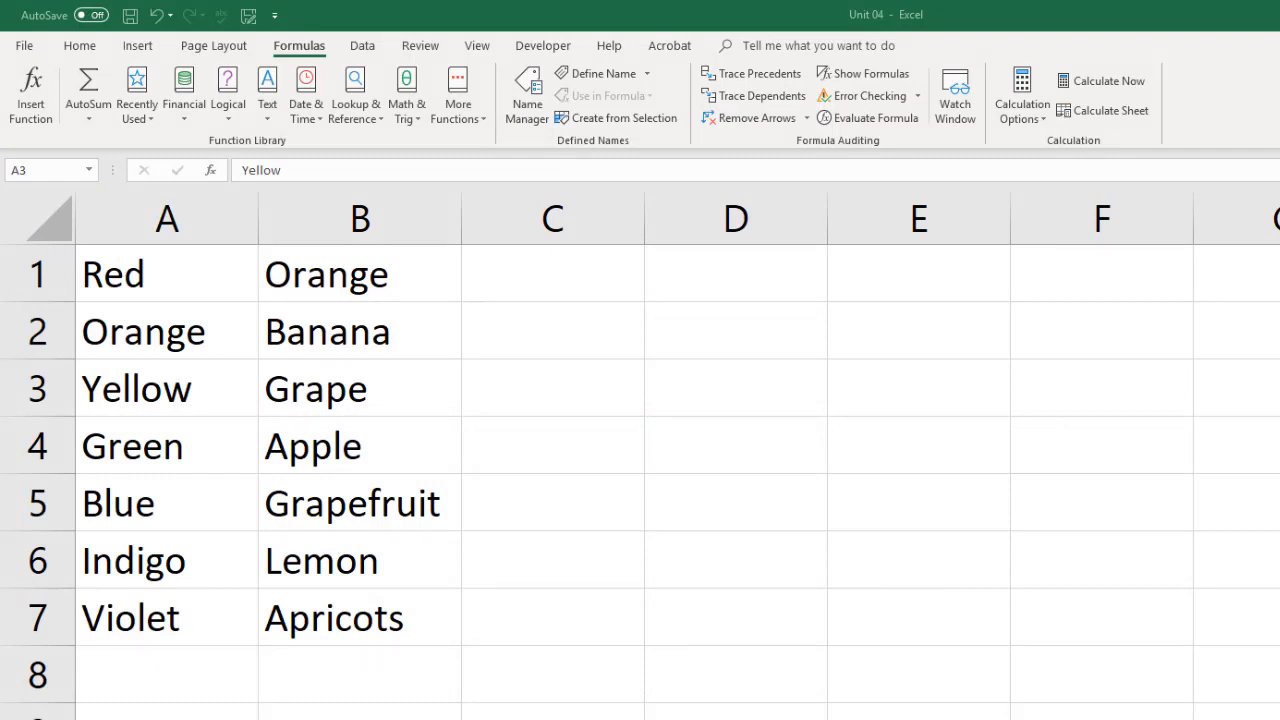
- Look over the colours in column A and fruits in column B, ending on Red in A1
{"action": "left_click", "coordinate": [144, 267]}
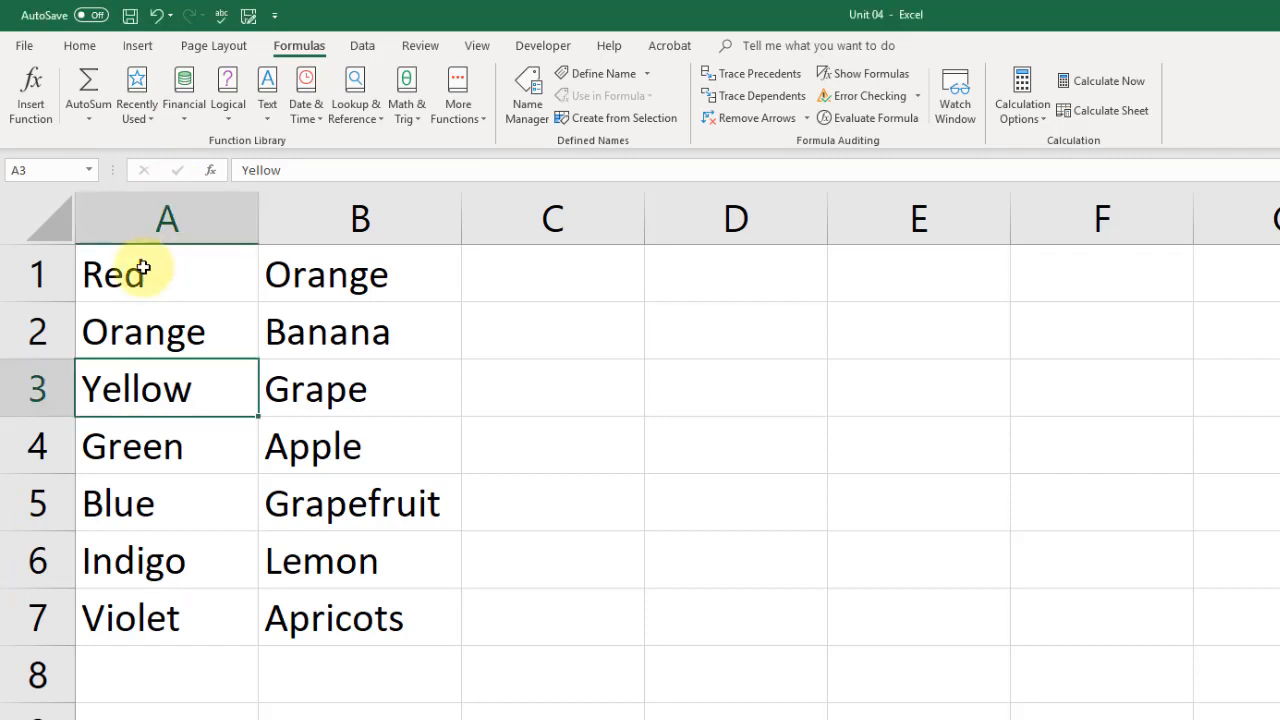
{"action": "left_click", "coordinate": [144, 267]}
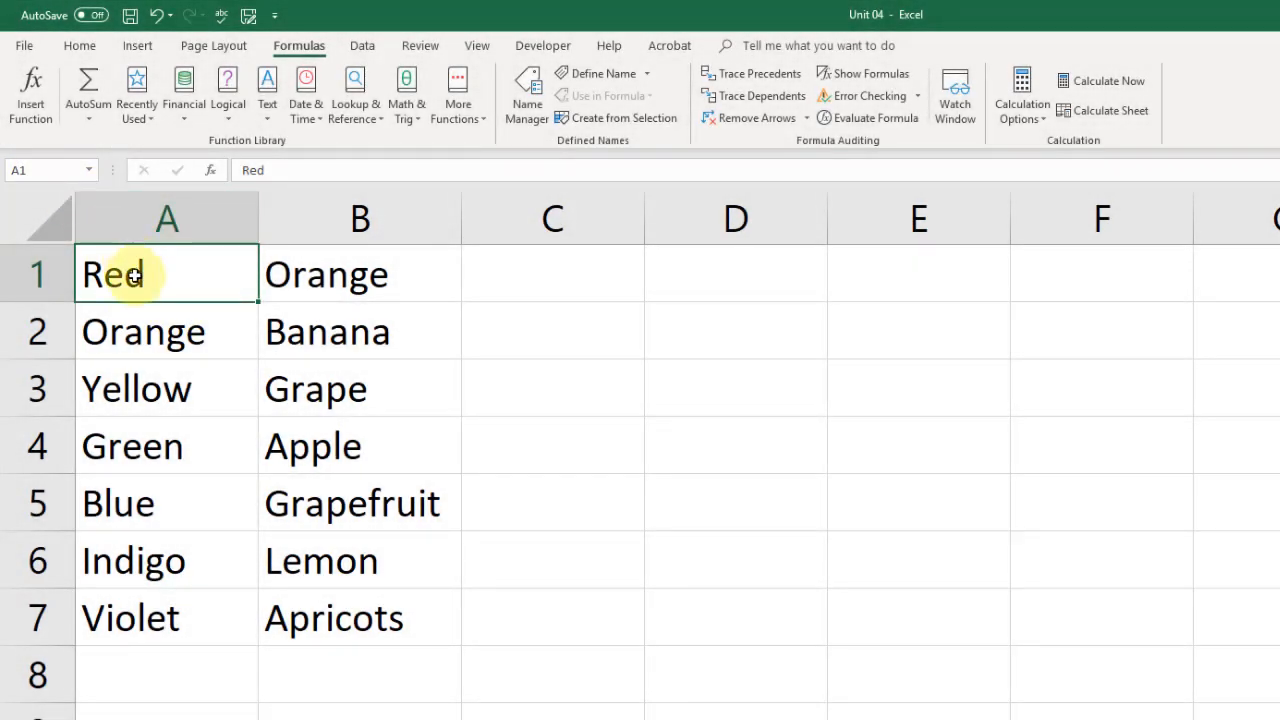
{"action": "left_click", "coordinate": [153, 337]}
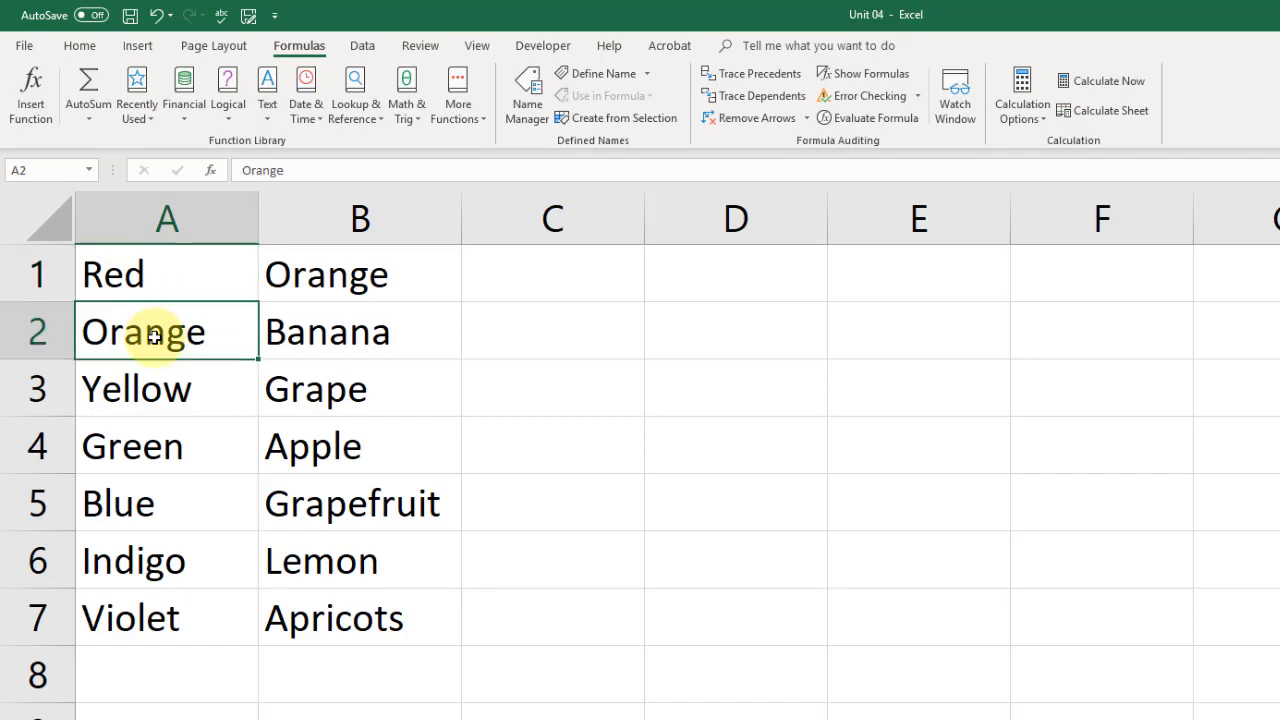
{"action": "left_click", "coordinate": [145, 388]}
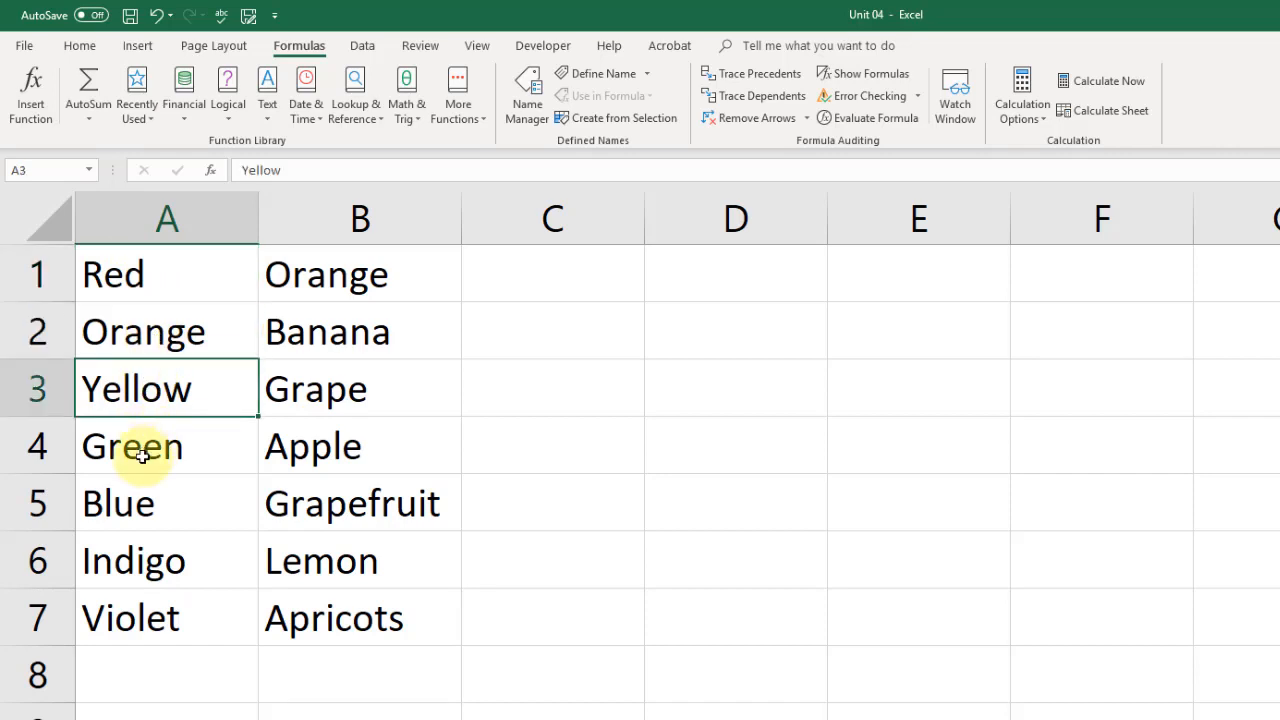
{"action": "left_click", "coordinate": [142, 455]}
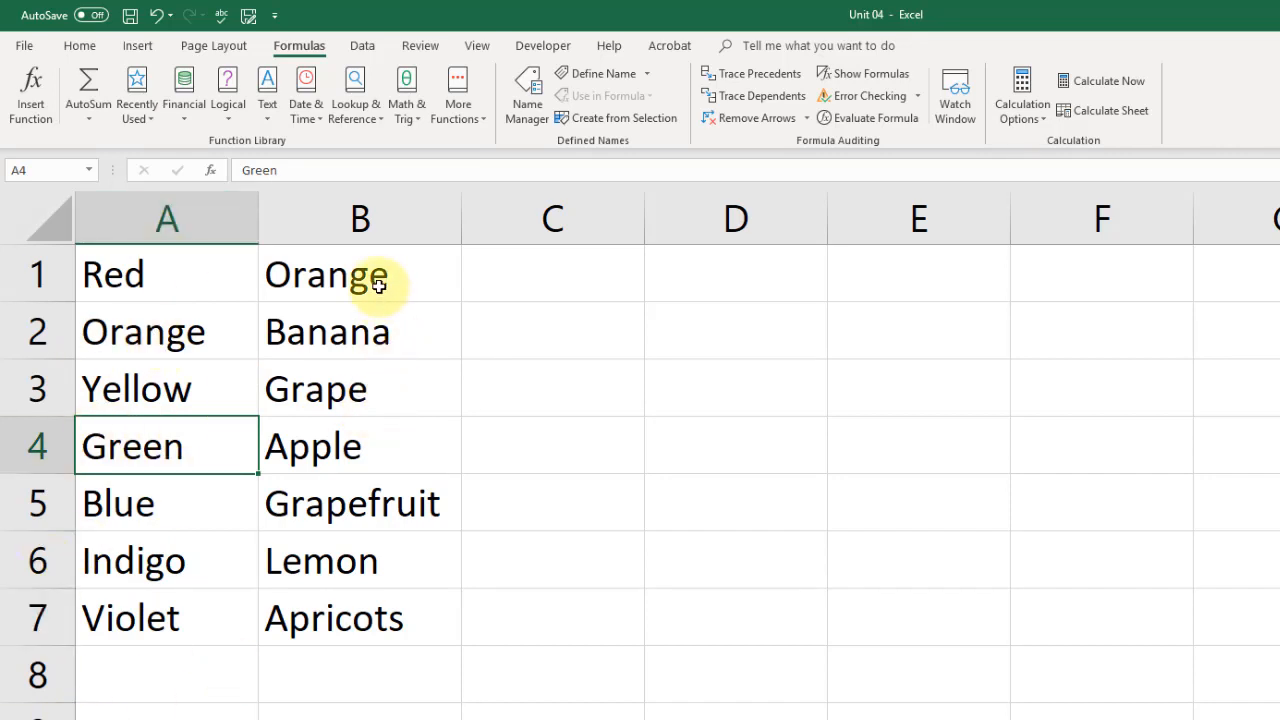
{"action": "left_click", "coordinate": [323, 274]}
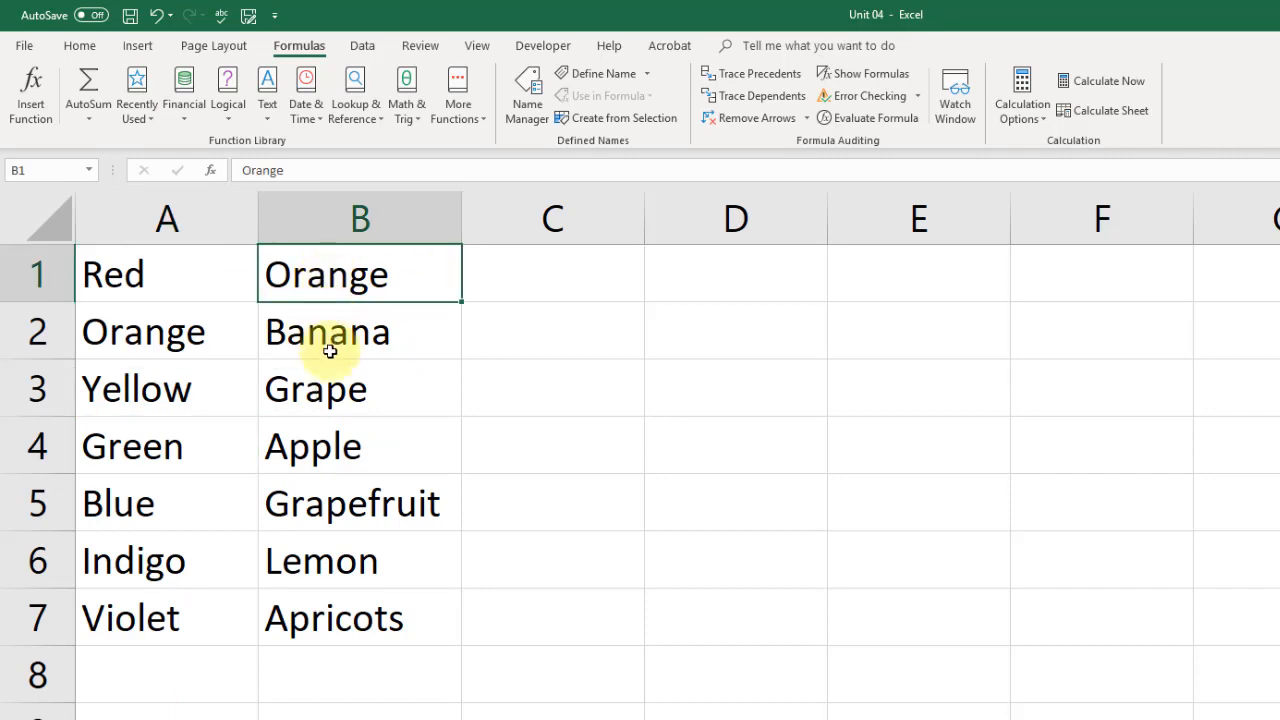
{"action": "left_click", "coordinate": [330, 345]}
{"action": "left_click", "coordinate": [326, 394]}
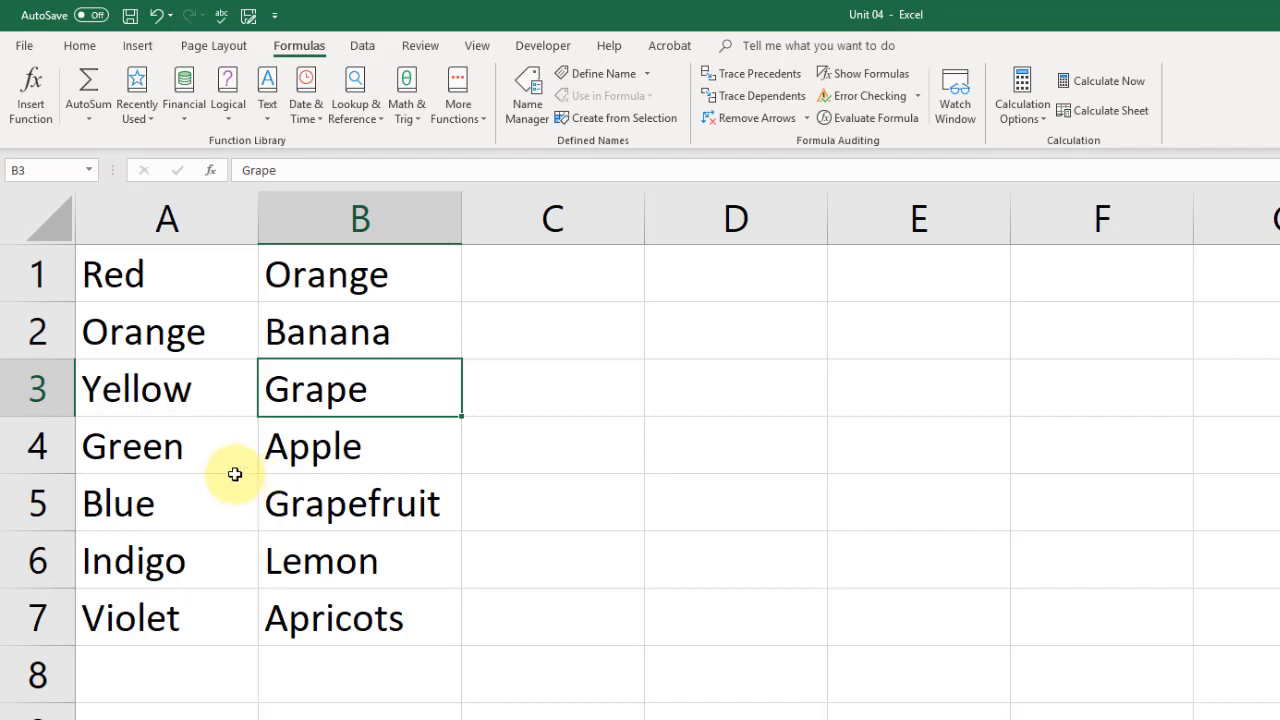
{"action": "left_click", "coordinate": [183, 285]}
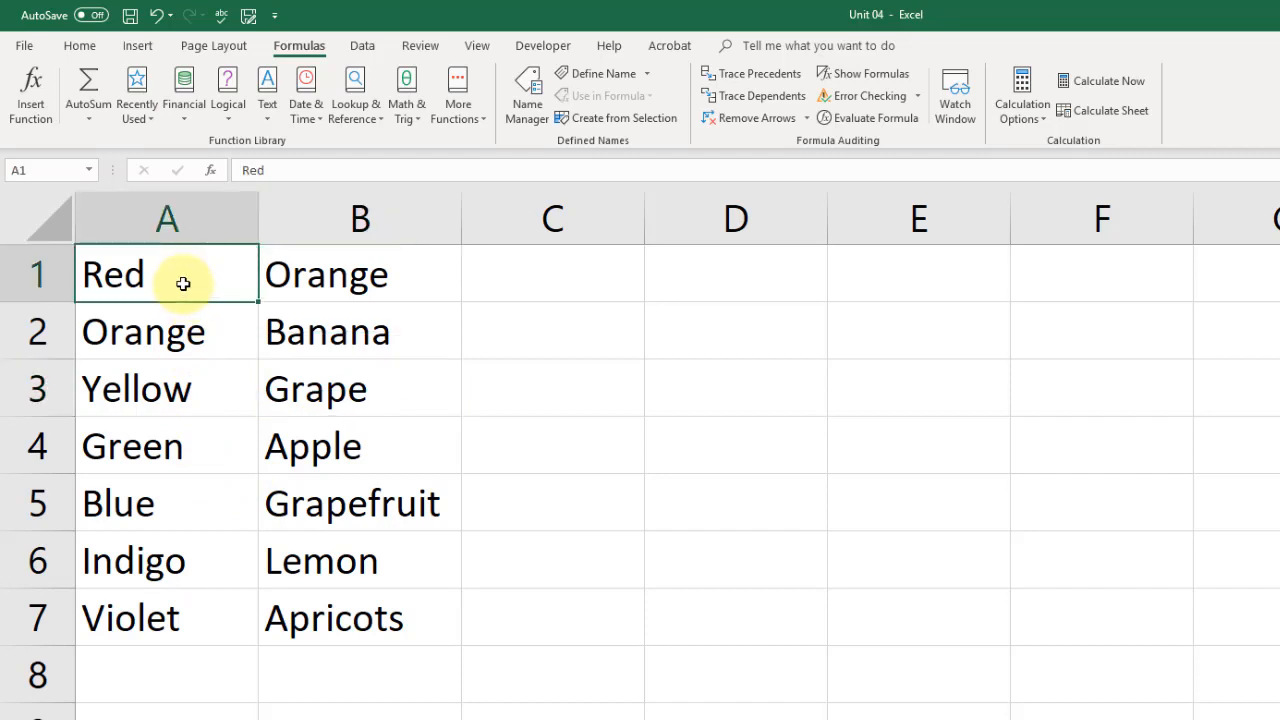
- Define the name 'red' for cell A1 through the Name Box
{"action": "left_click", "coordinate": [55, 170]}
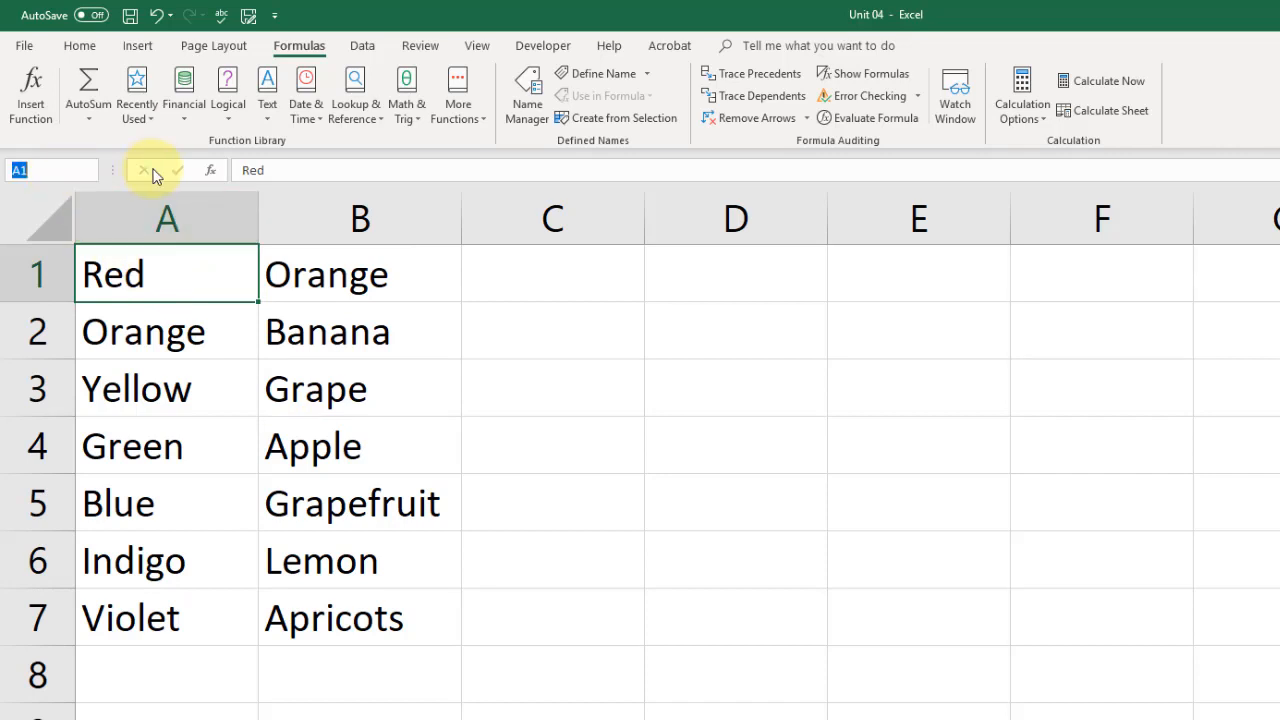
{"action": "type", "text": "red"}
{"action": "key", "text": "Return"}
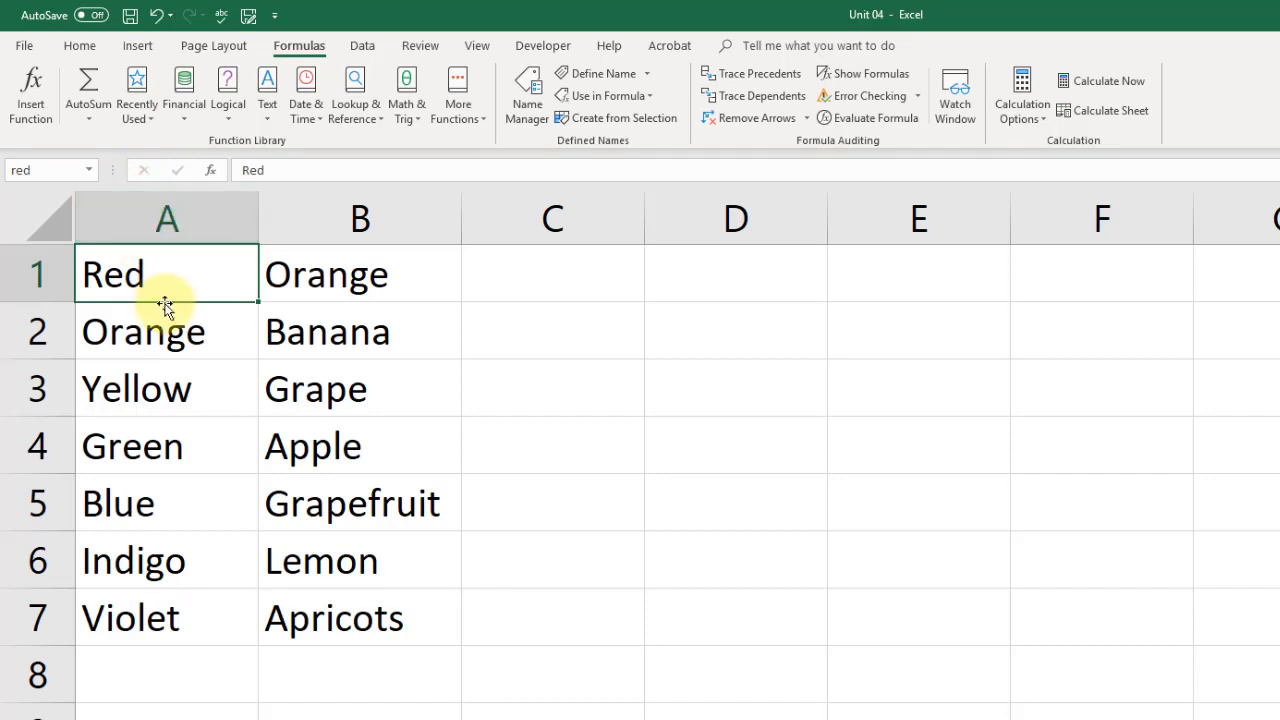
{"action": "left_click", "coordinate": [160, 336]}
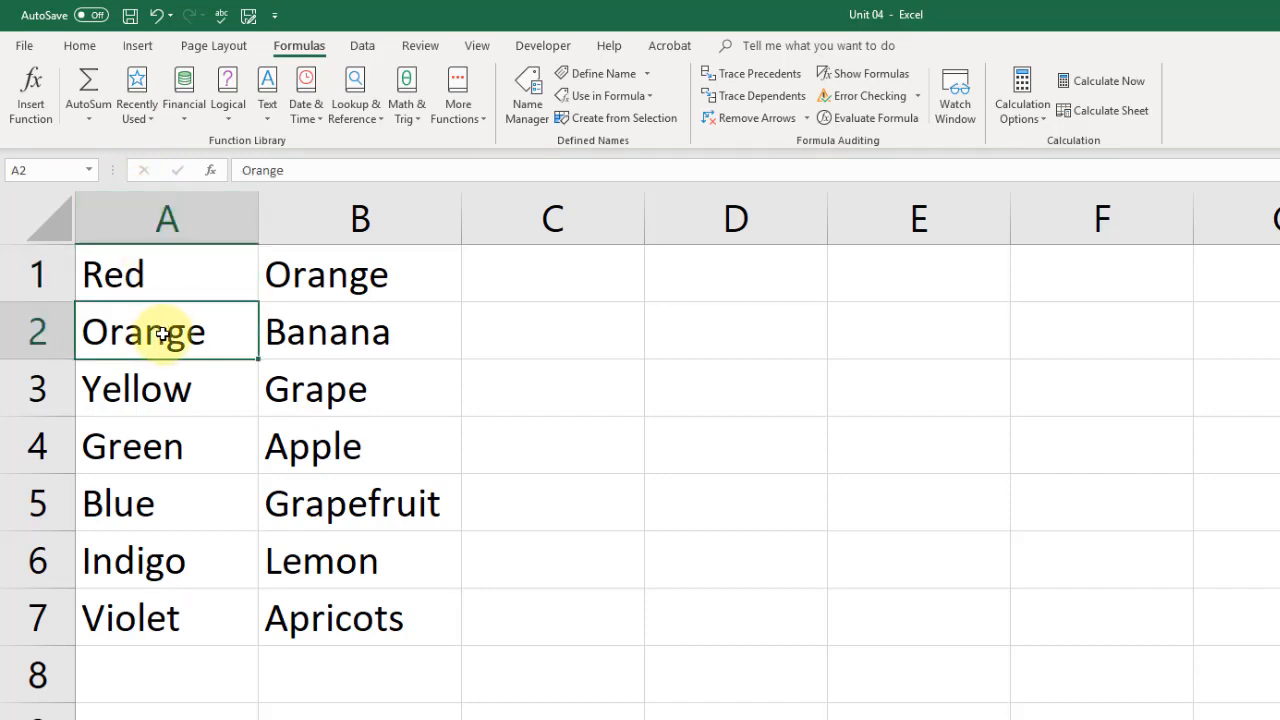
{"action": "left_click", "coordinate": [152, 276]}
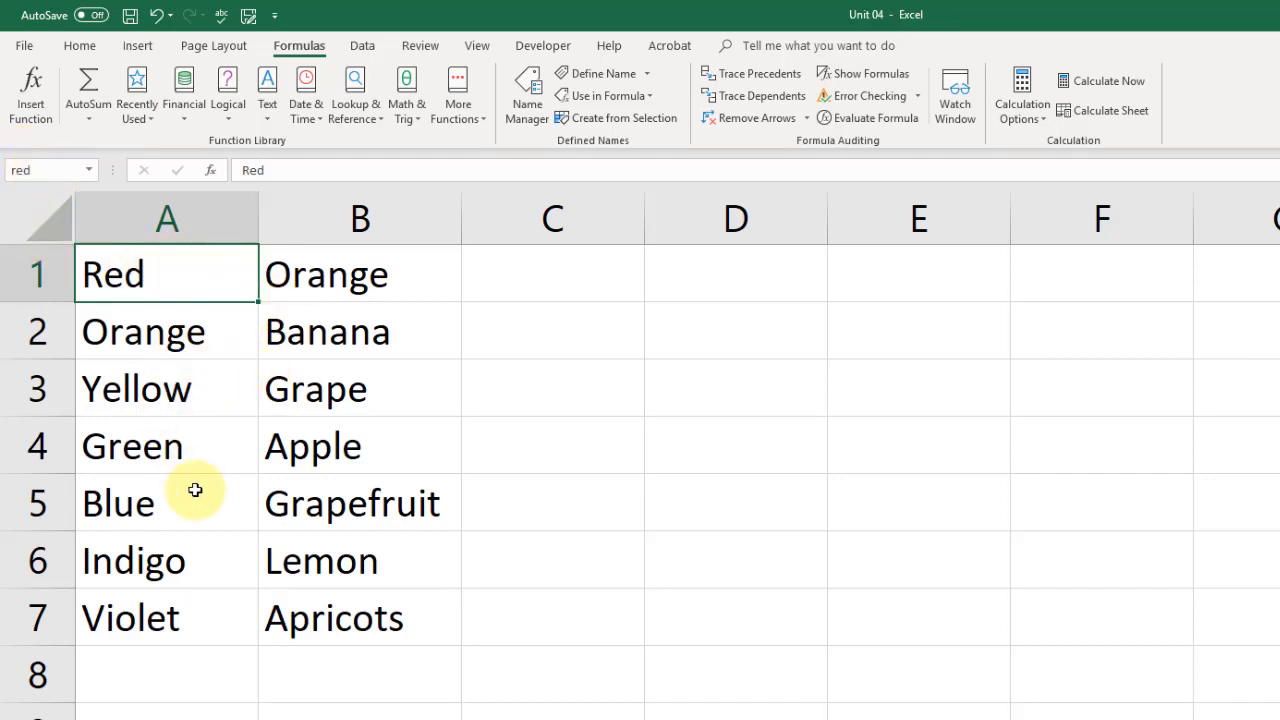
- From another cell, pick 'red' in the Name Box list to jump back to A1
{"action": "left_click", "coordinate": [366, 509]}
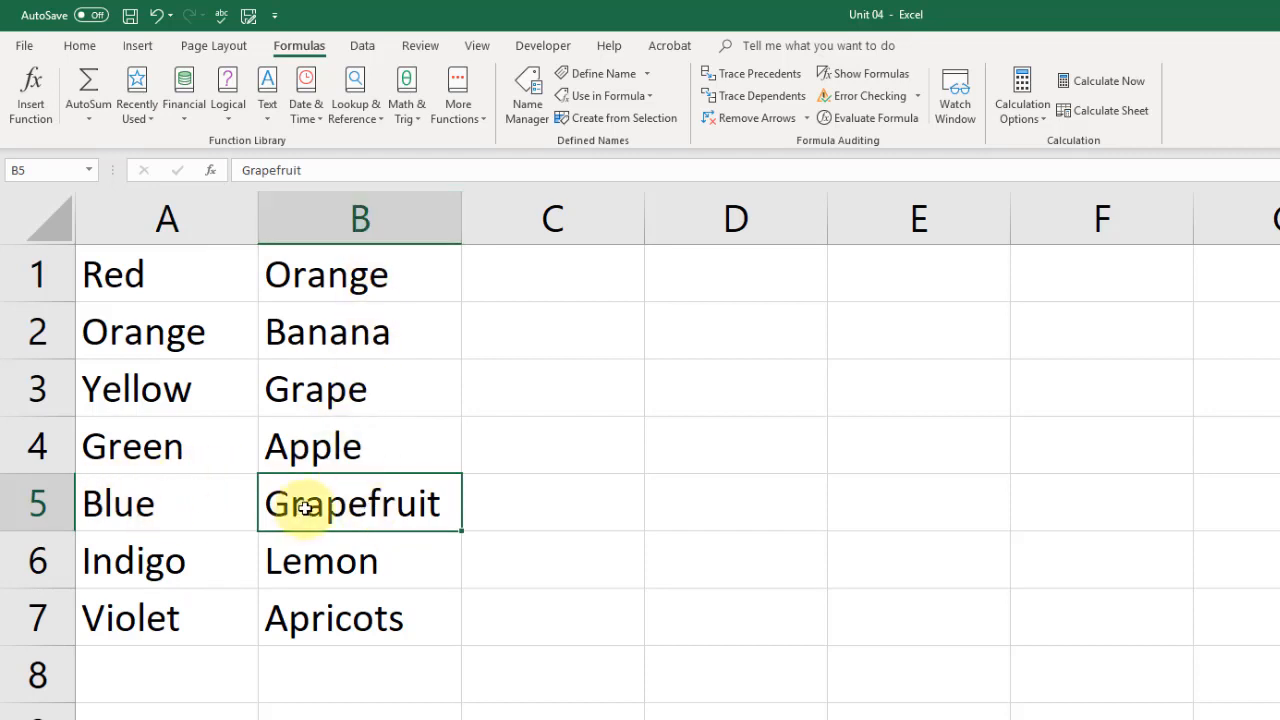
{"action": "left_click", "coordinate": [90, 171]}
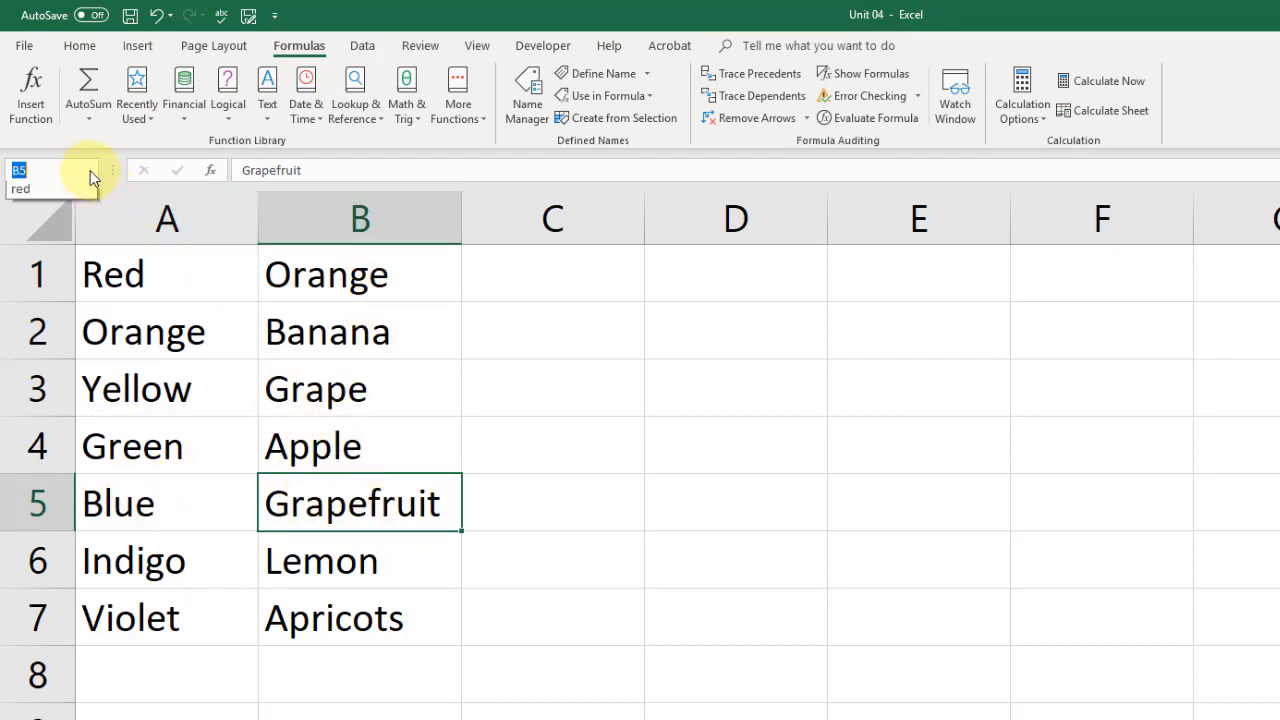
{"action": "left_click", "coordinate": [30, 195]}
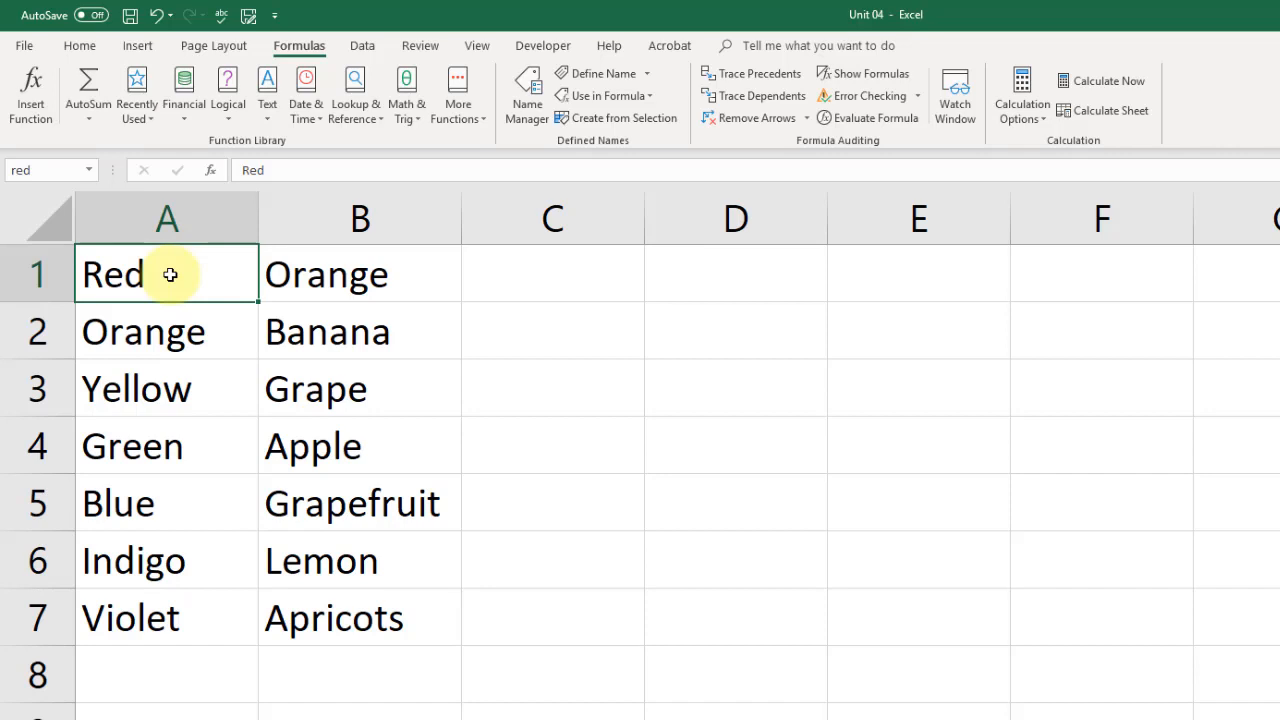
- Name A1:A7 (Red through Violet) 'colors' and test the name from the Name Box list
{"action": "left_click_drag", "start_coordinate": [170, 275], "coordinate": [154, 622]}
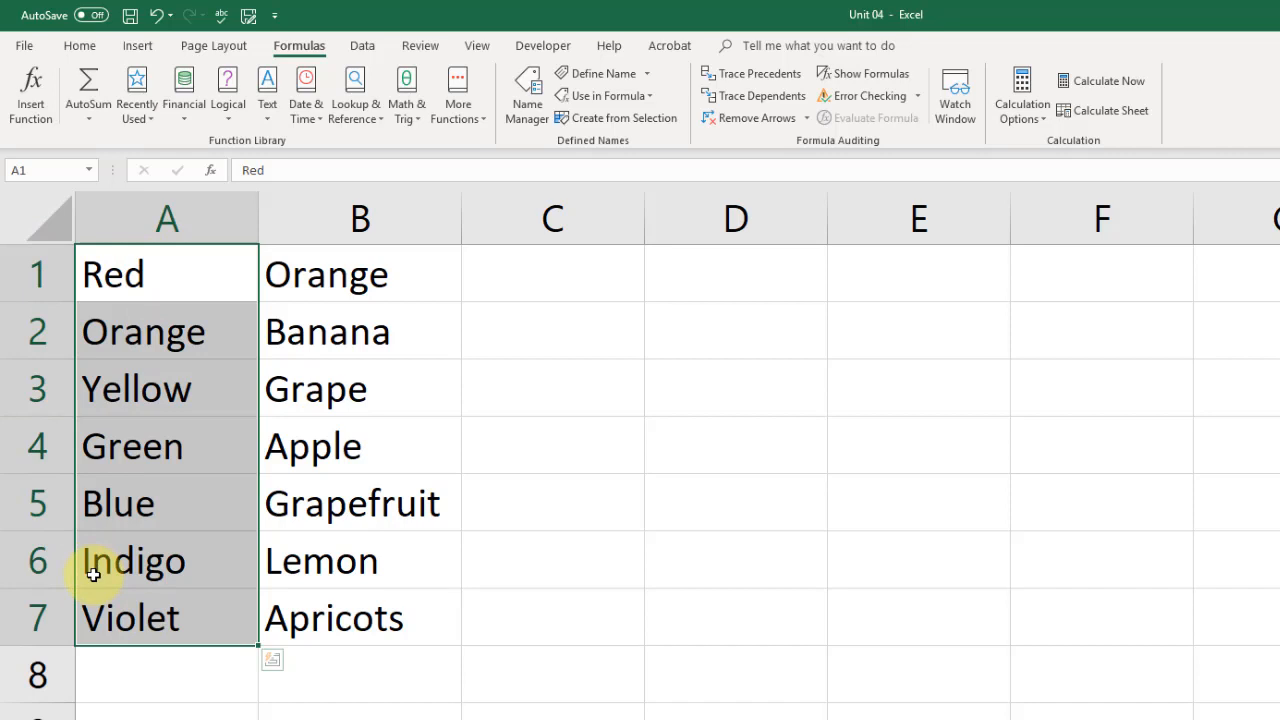
{"action": "left_click", "coordinate": [49, 170]}
{"action": "type", "text": "colors"}
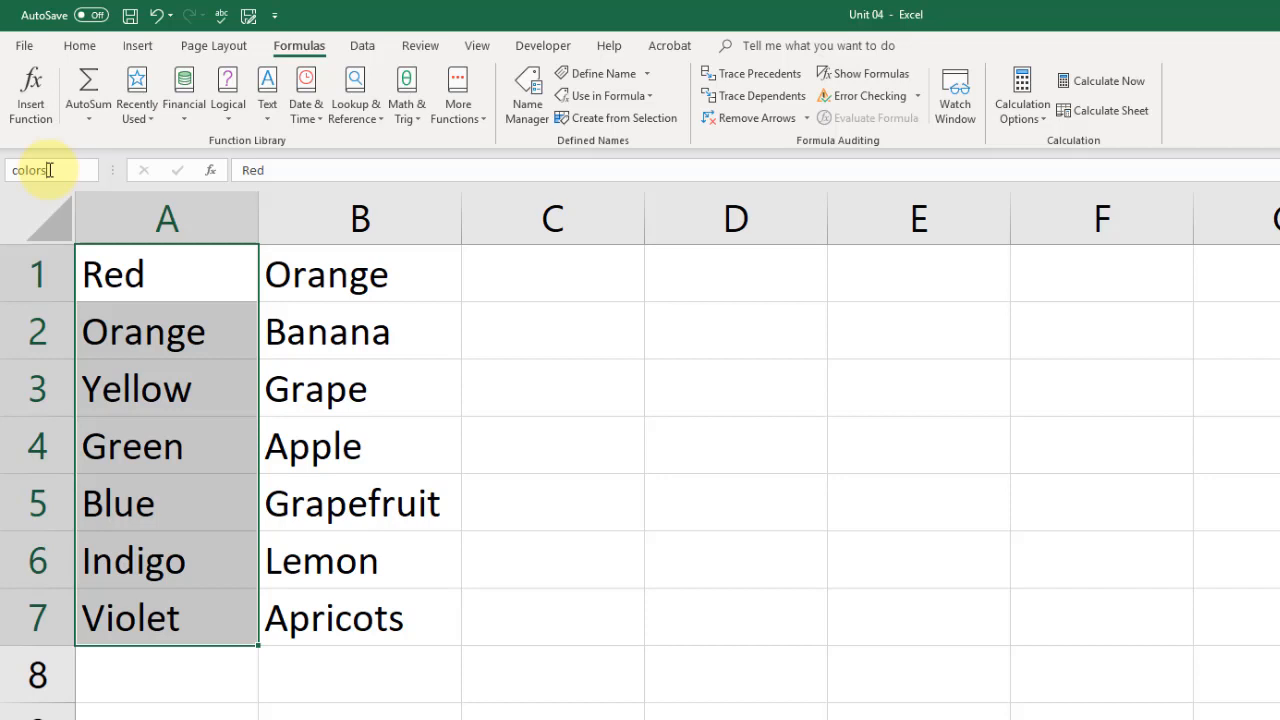
{"action": "key", "text": "Return"}
{"action": "left_click", "coordinate": [344, 287]}
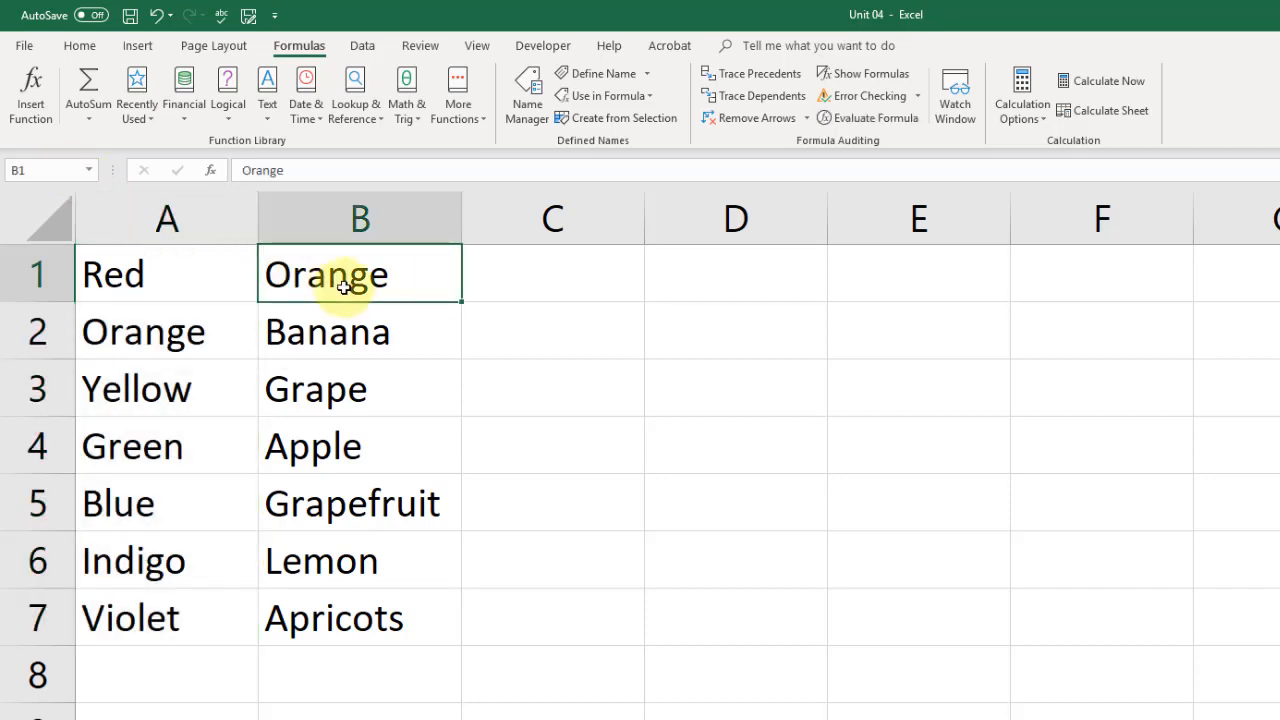
{"action": "left_click", "coordinate": [88, 174]}
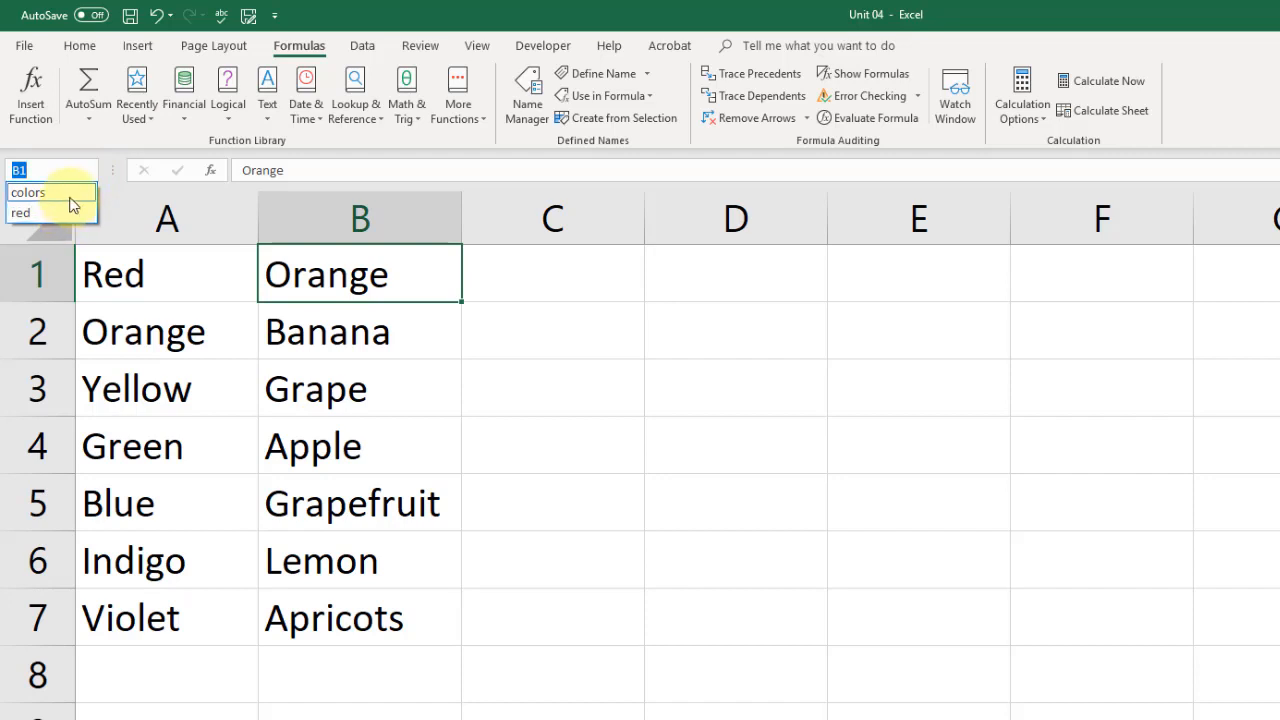
{"action": "left_click", "coordinate": [71, 193]}
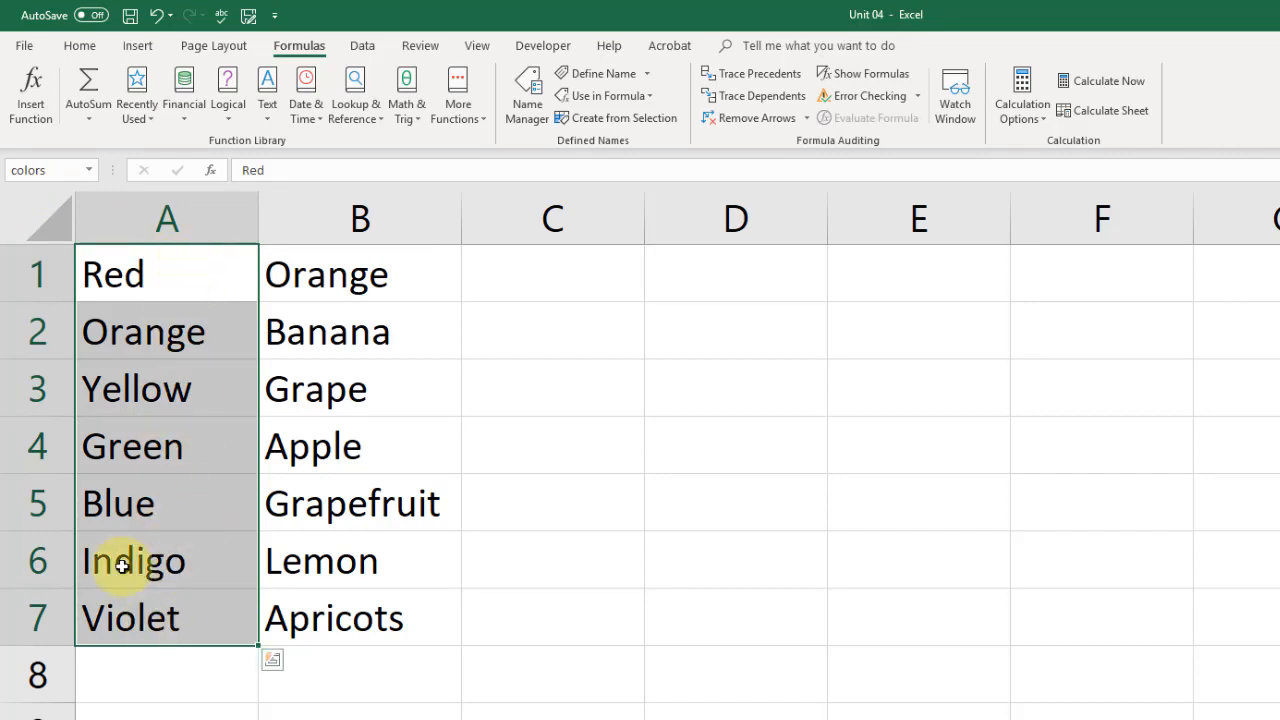
{"action": "left_click", "coordinate": [367, 280]}
- Name the fruit list B1:B7 'fruits' through the Name Box
{"action": "left_click_drag", "start_coordinate": [370, 272], "coordinate": [347, 611]}
{"action": "left_click", "coordinate": [78, 165]}
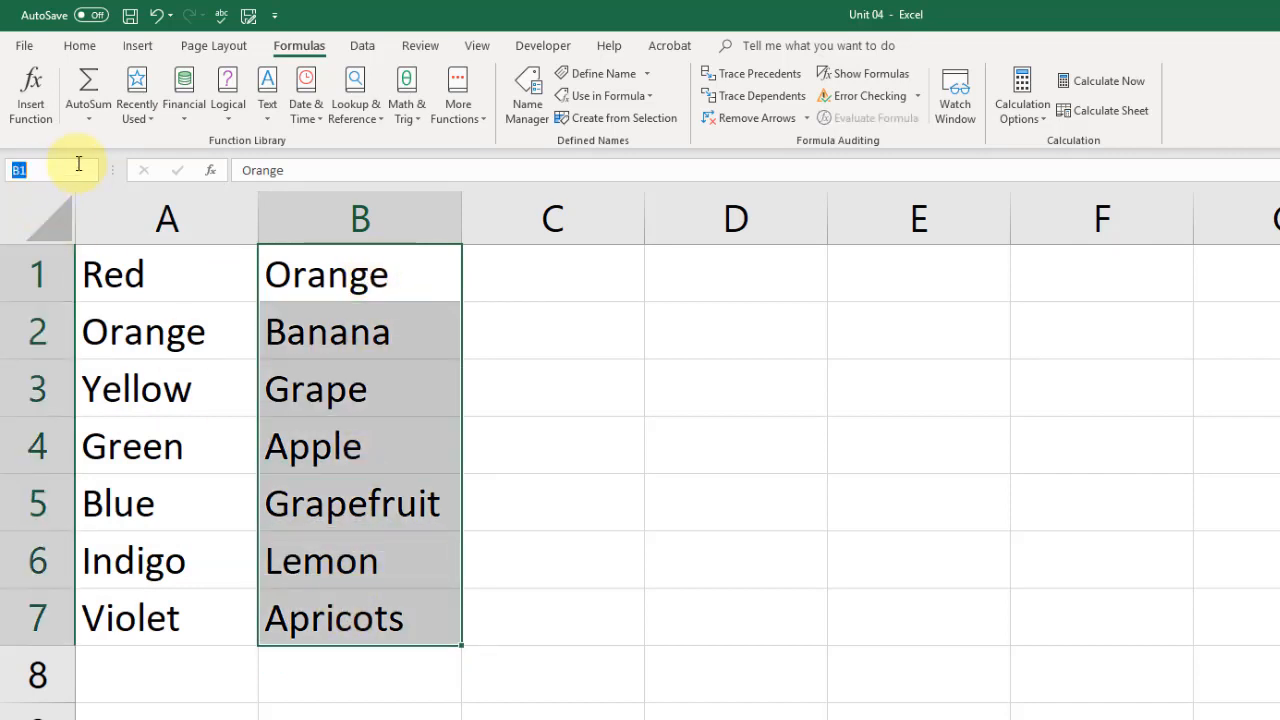
{"action": "type", "text": "fruits"}
{"action": "key", "text": "Return"}
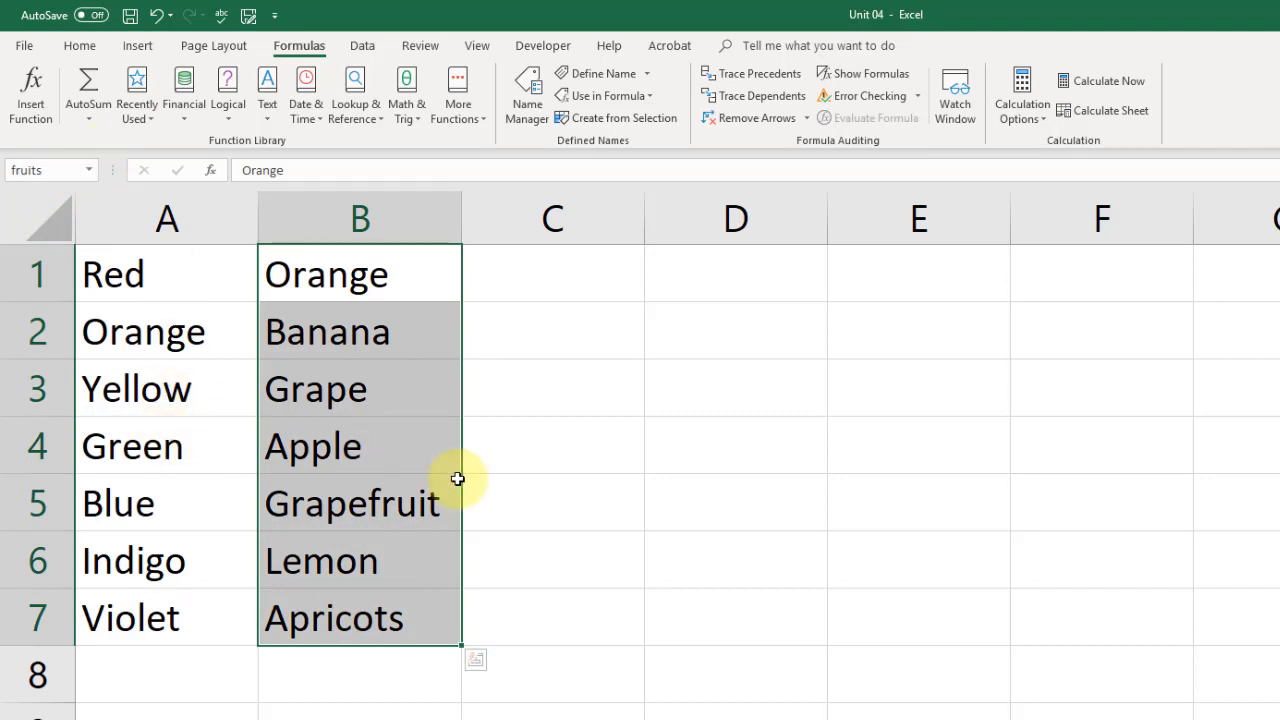
{"action": "left_click", "coordinate": [491, 431]}
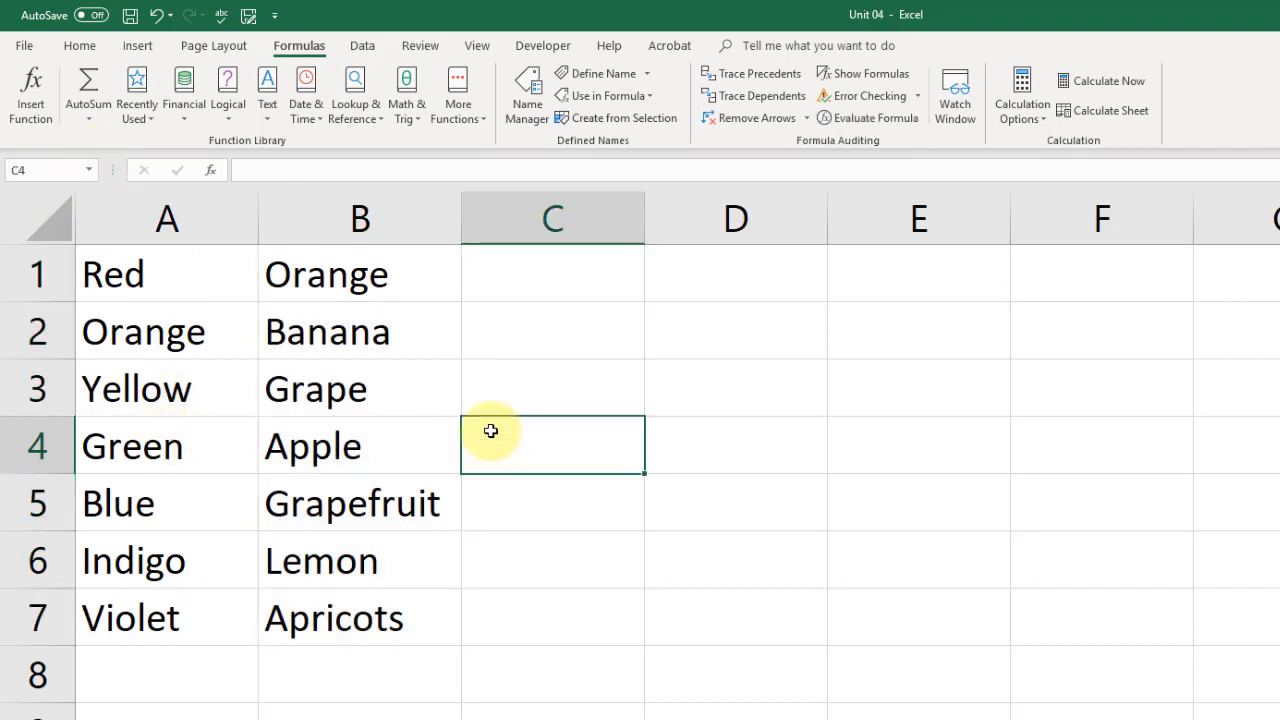
- Test the names colors, fruits and red from the Name Box list
{"action": "left_click", "coordinate": [92, 172]}
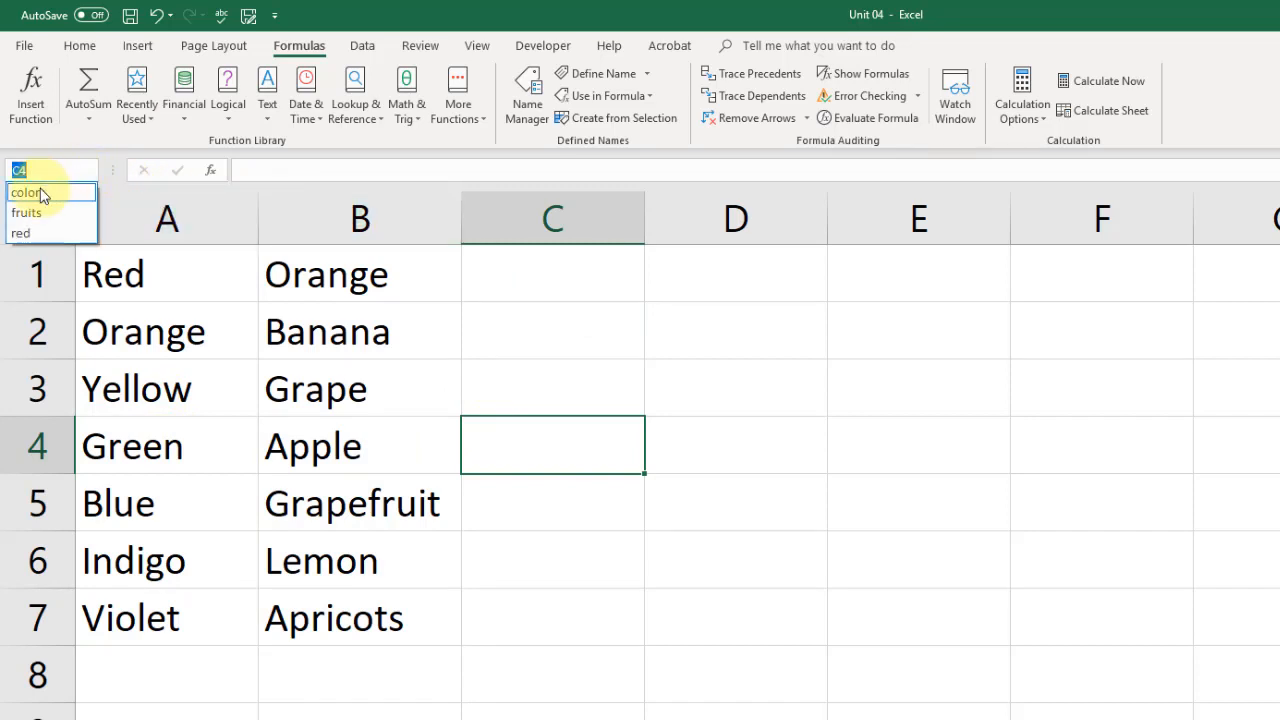
{"action": "left_click", "coordinate": [46, 190]}
{"action": "left_click", "coordinate": [88, 170]}
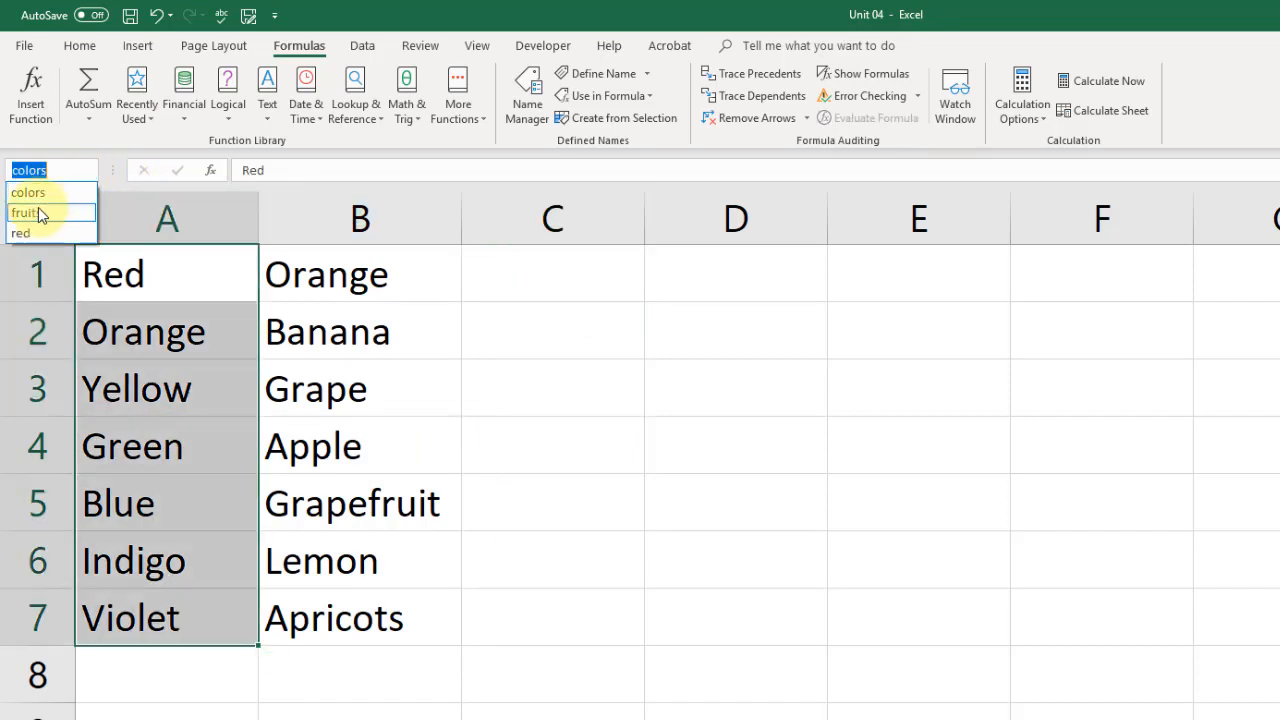
{"action": "left_click", "coordinate": [37, 208]}
{"action": "left_click", "coordinate": [88, 170]}
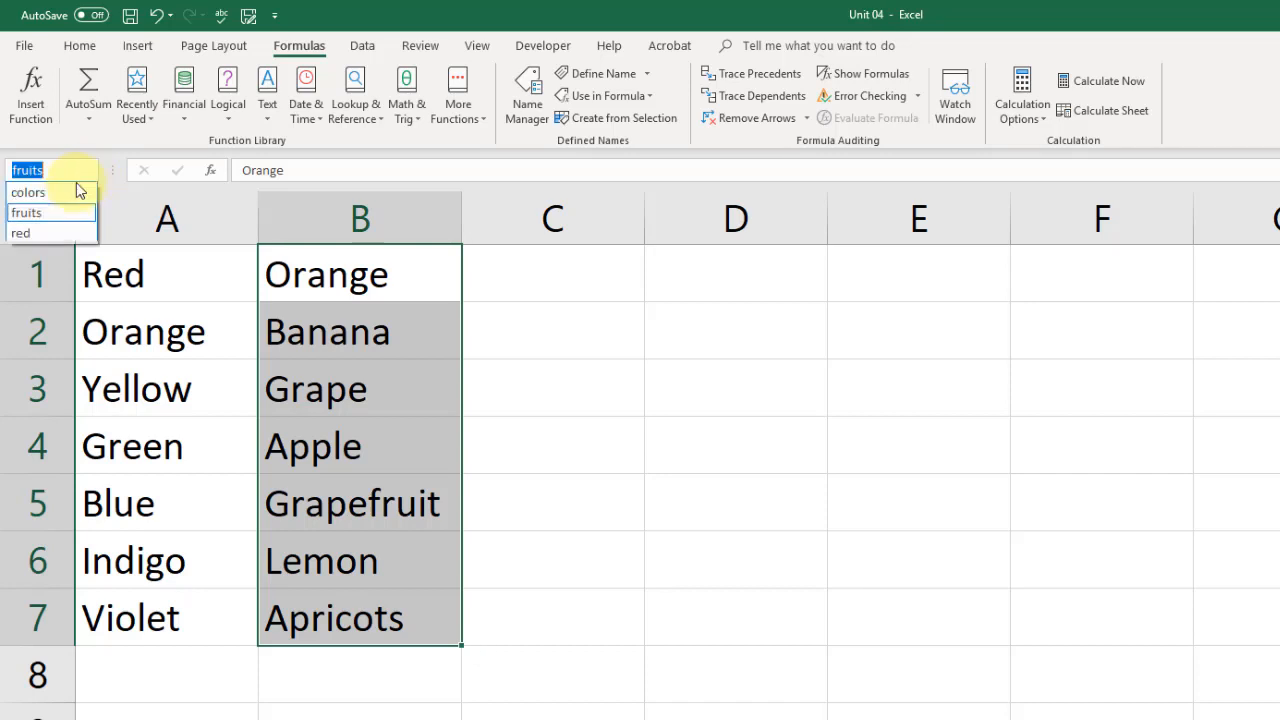
{"action": "left_click", "coordinate": [38, 232]}
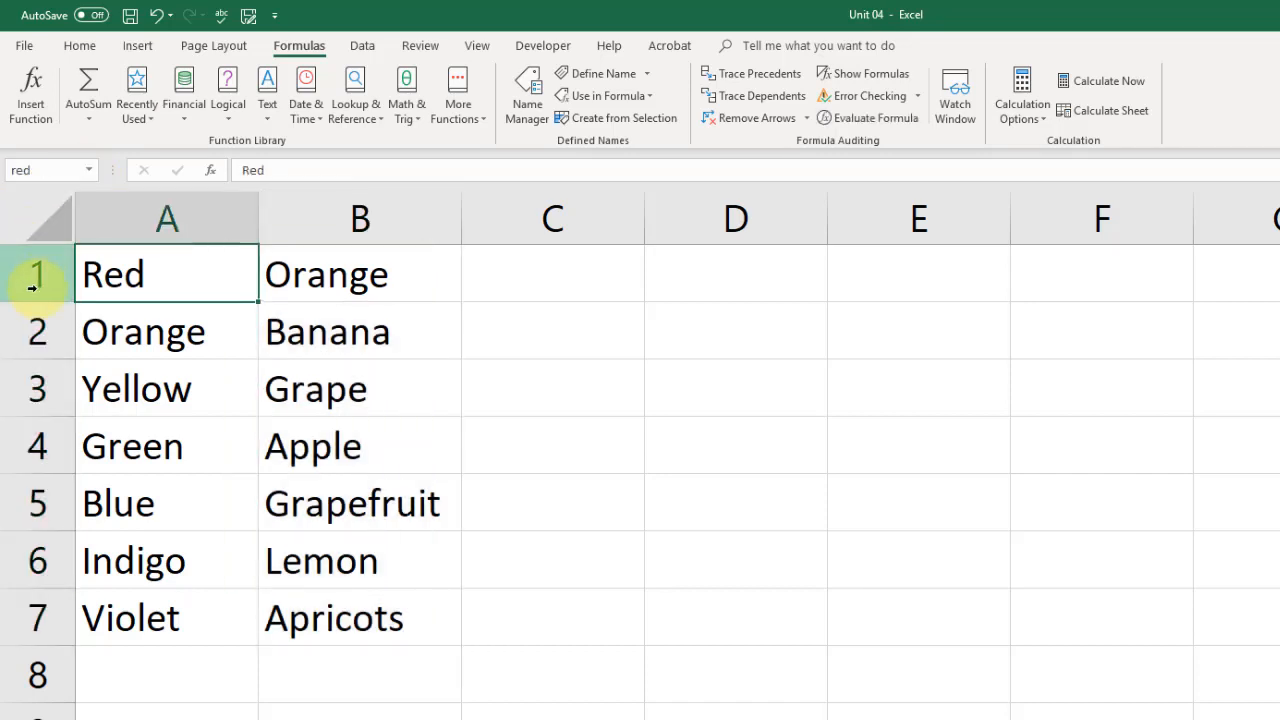
{"action": "left_click", "coordinate": [157, 395]}
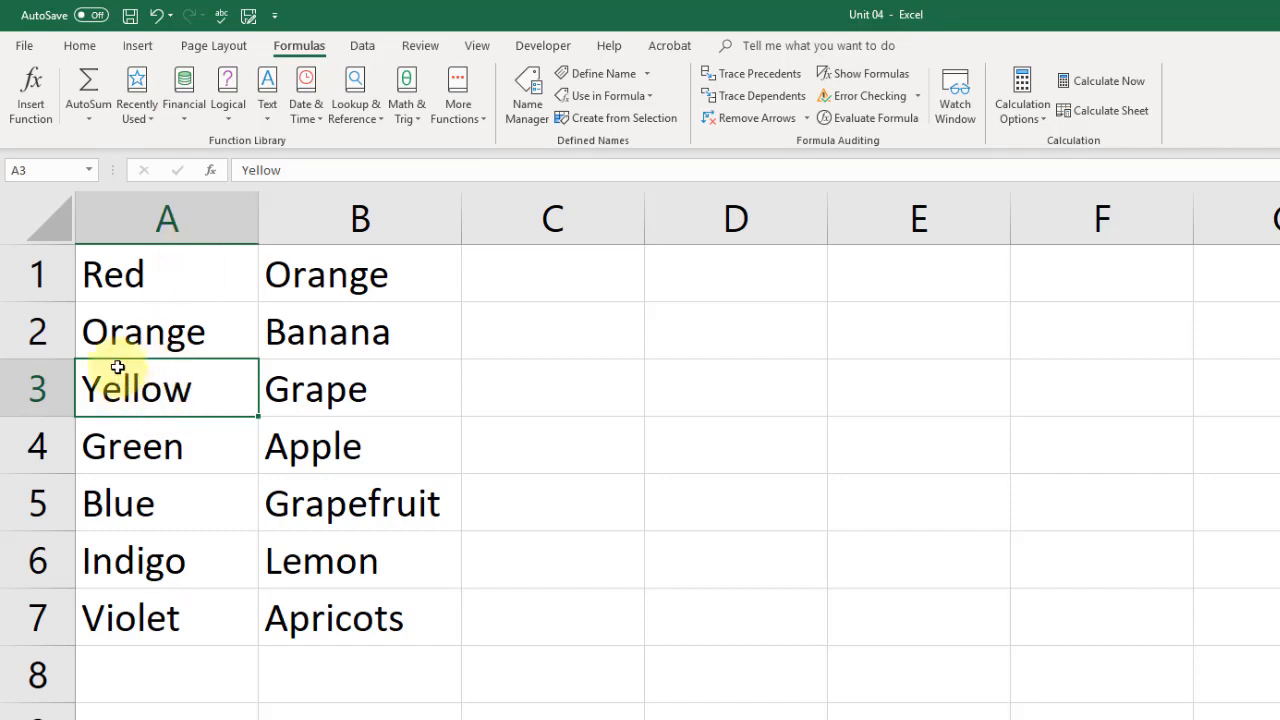
- Give cell A3 the names 'green' and 'yellow' in the Name Box
{"action": "left_click", "coordinate": [56, 179]}
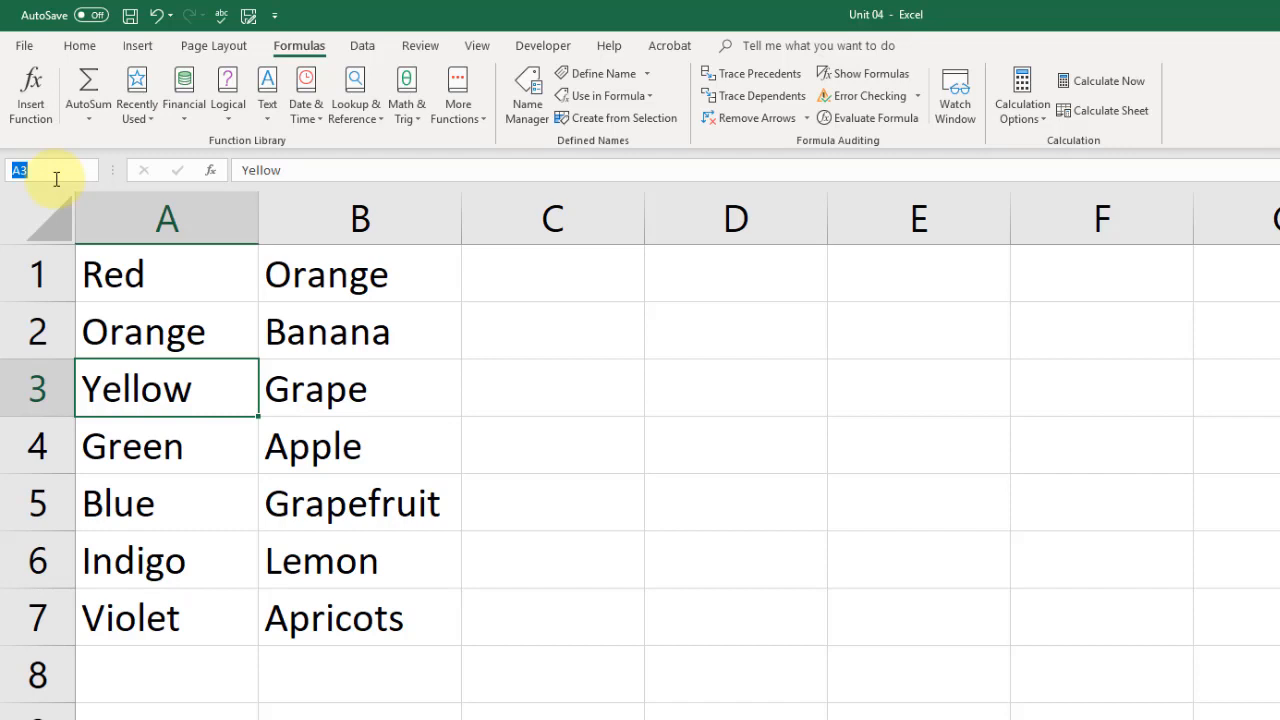
{"action": "type", "text": "green"}
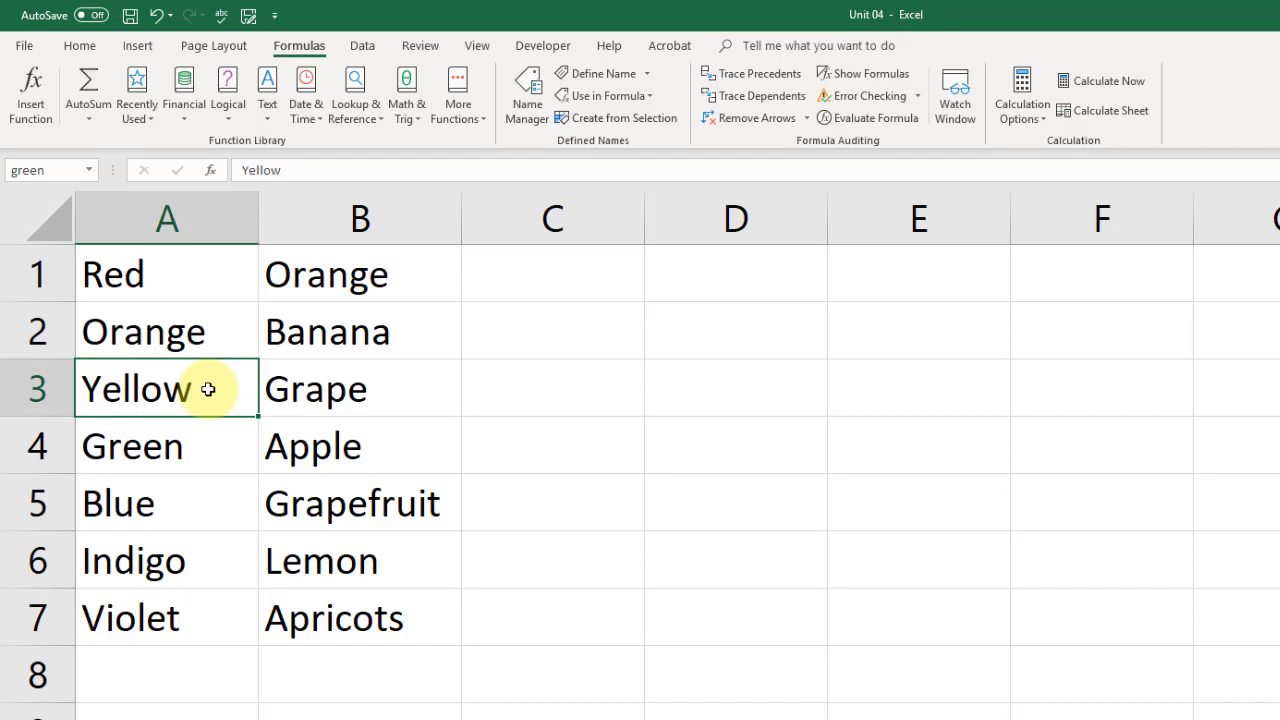
{"action": "left_click", "coordinate": [90, 171]}
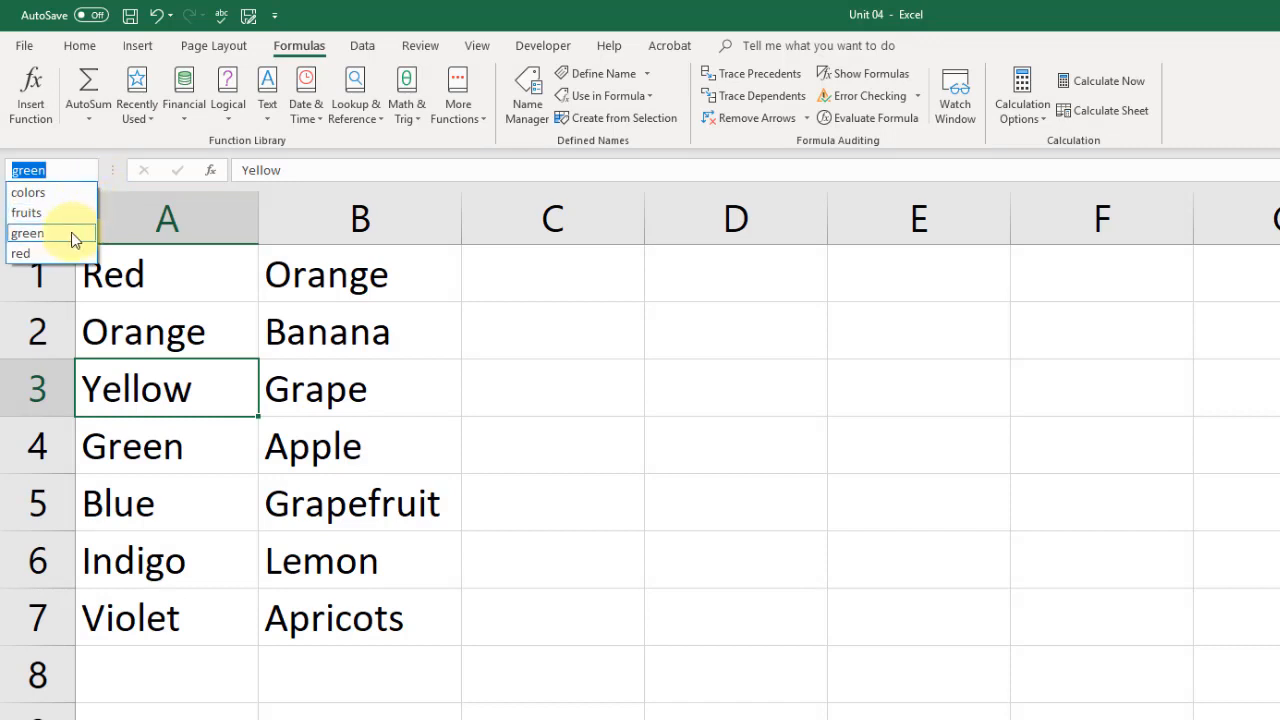
{"action": "left_click", "coordinate": [189, 396]}
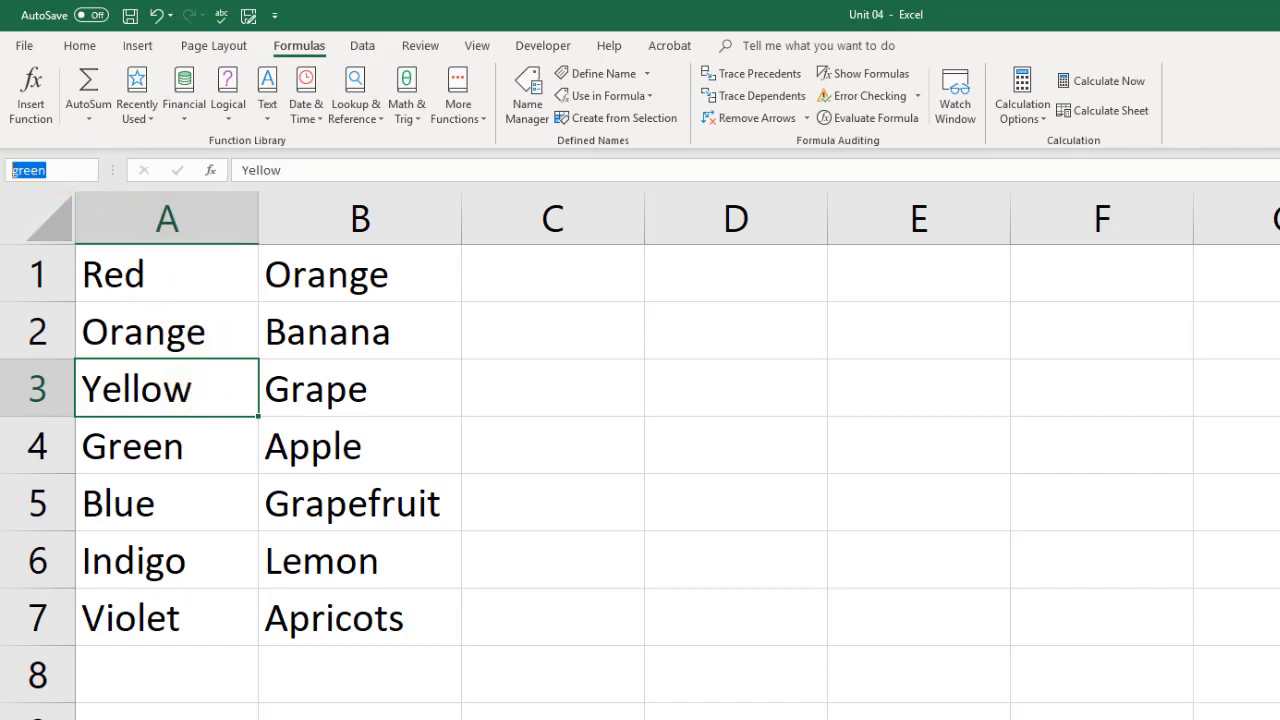
{"action": "type", "text": "yellow"}
{"action": "key", "text": "Return"}
{"action": "left_click", "coordinate": [90, 170]}
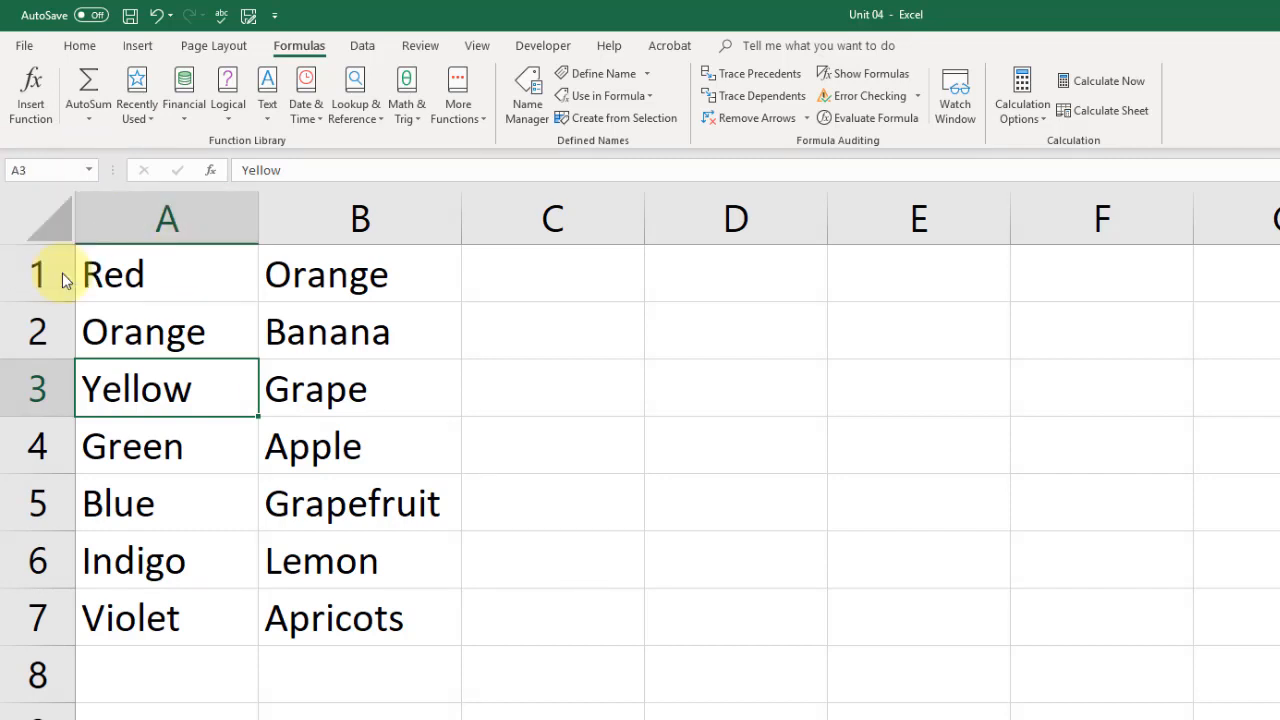
- Check the Name Box list, jumping to A3 through its new names
{"action": "left_click", "coordinate": [90, 171]}
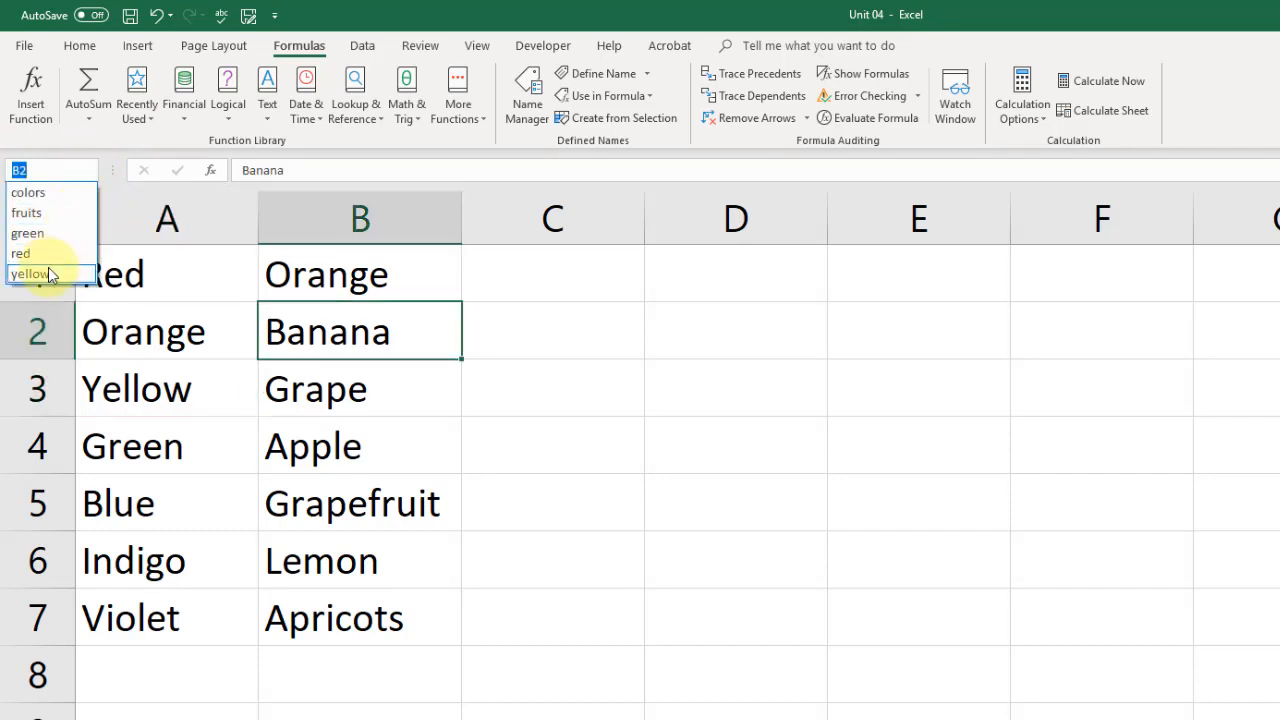
{"action": "left_click", "coordinate": [48, 270]}
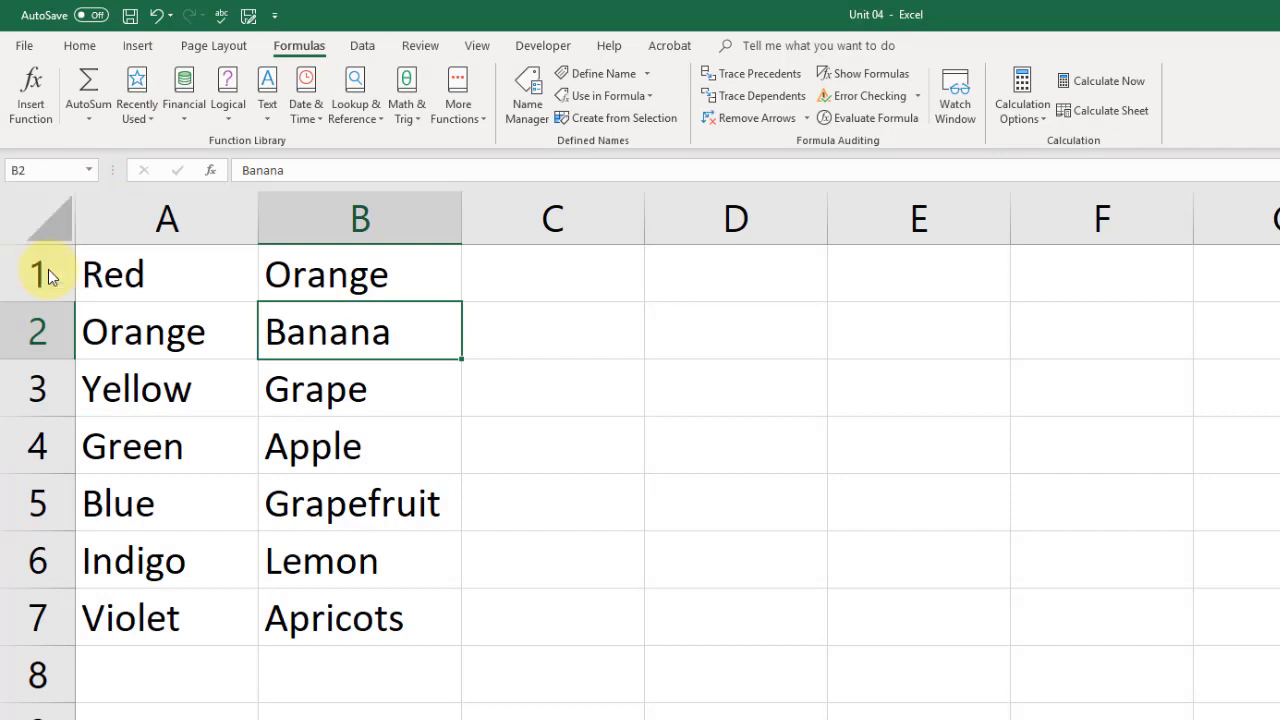
{"action": "left_click", "coordinate": [486, 397]}
{"action": "left_click", "coordinate": [90, 171]}
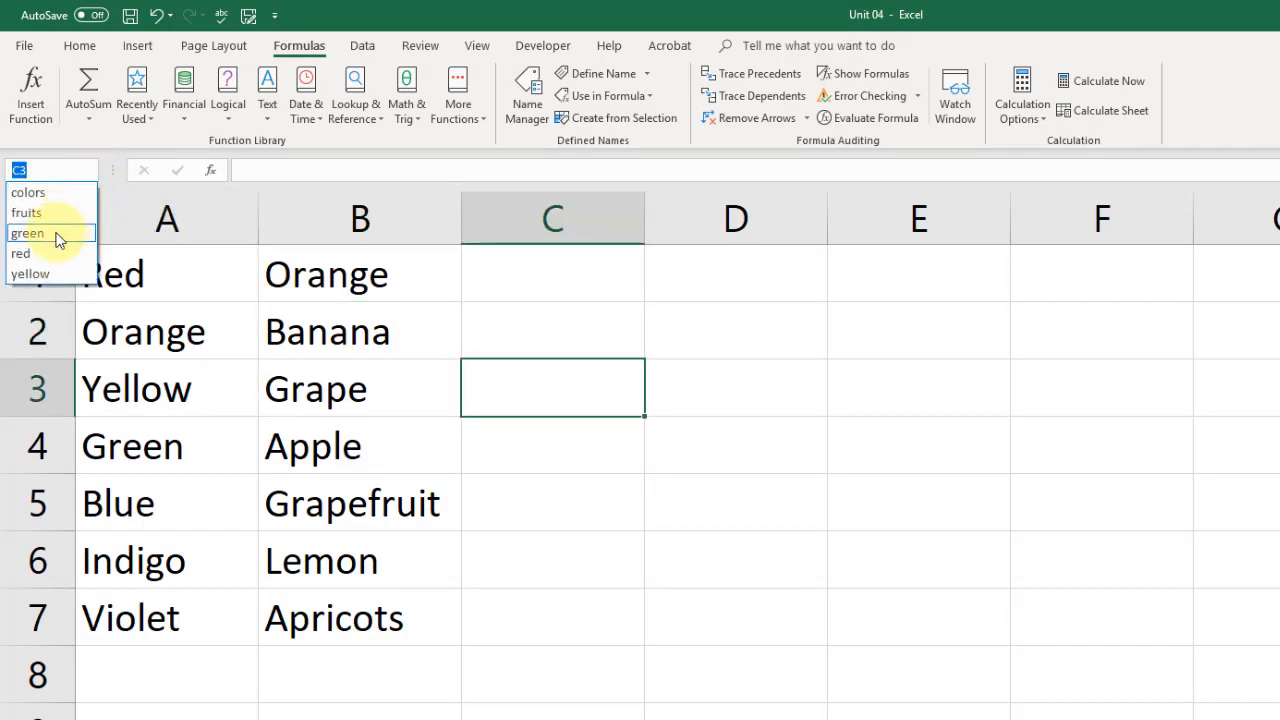
{"action": "left_click", "coordinate": [60, 233]}
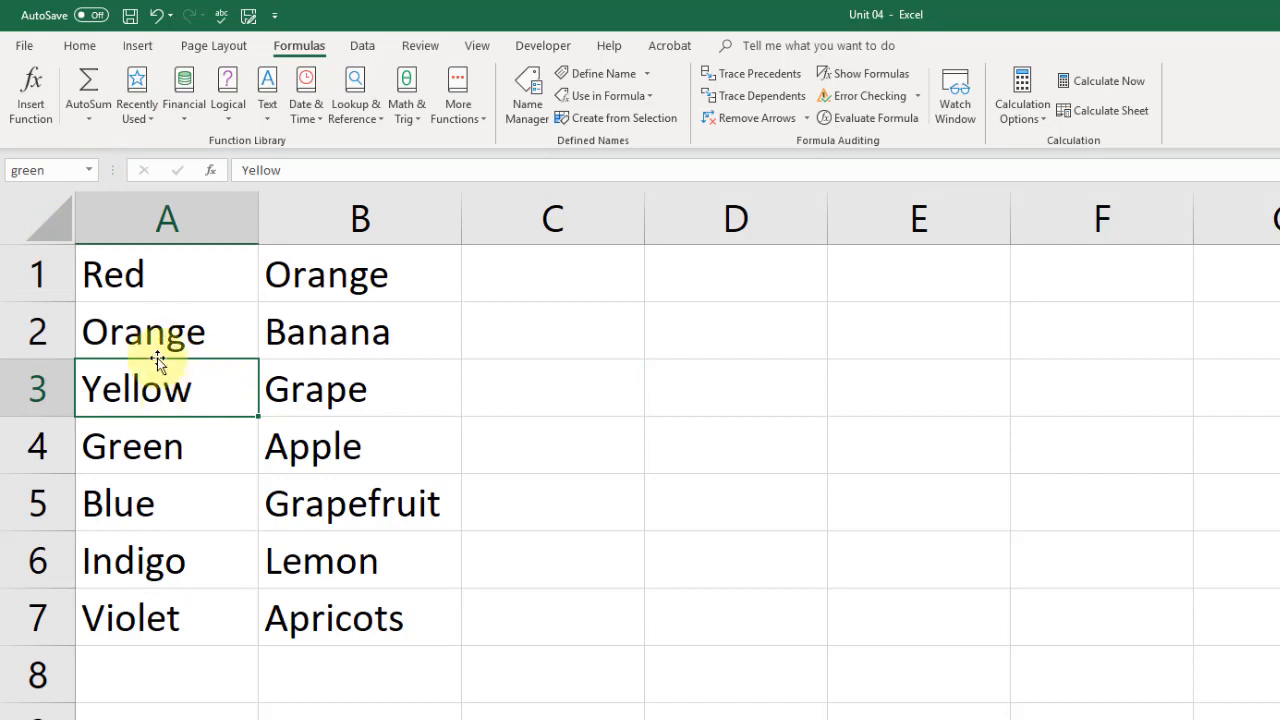
{"action": "left_click", "coordinate": [88, 175]}
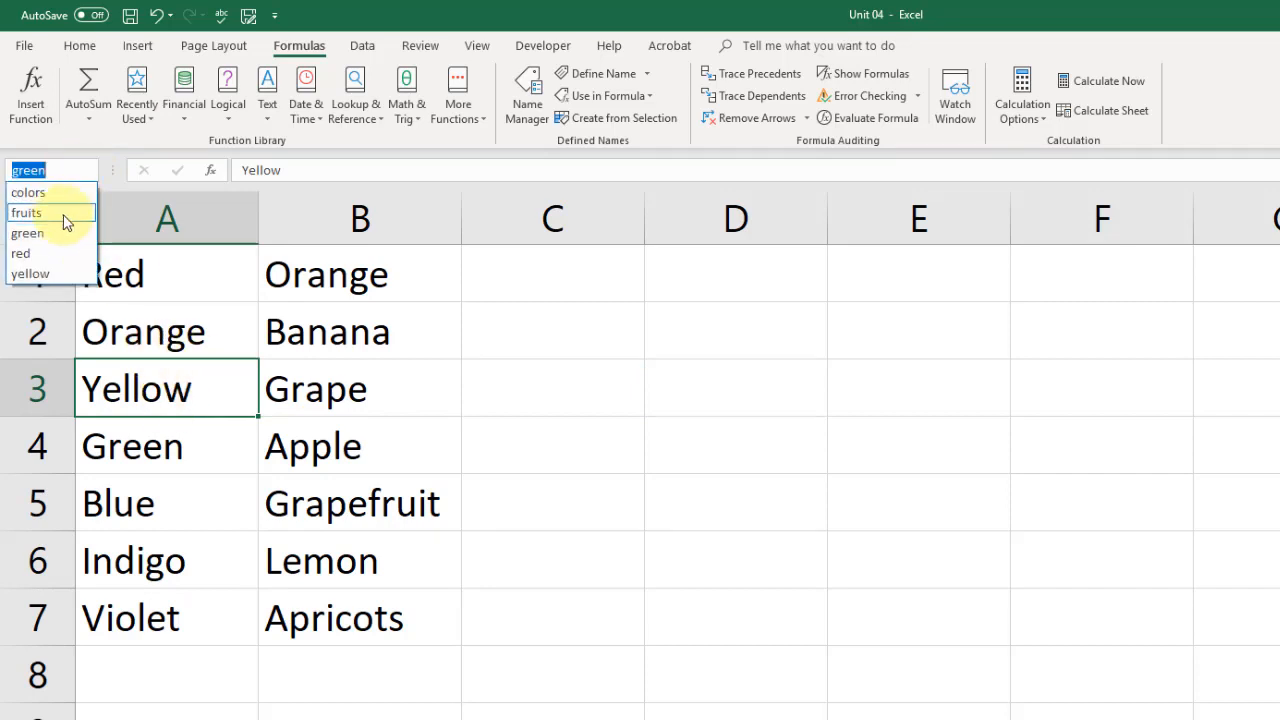
{"action": "left_click", "coordinate": [293, 388]}
{"action": "left_click", "coordinate": [198, 397]}
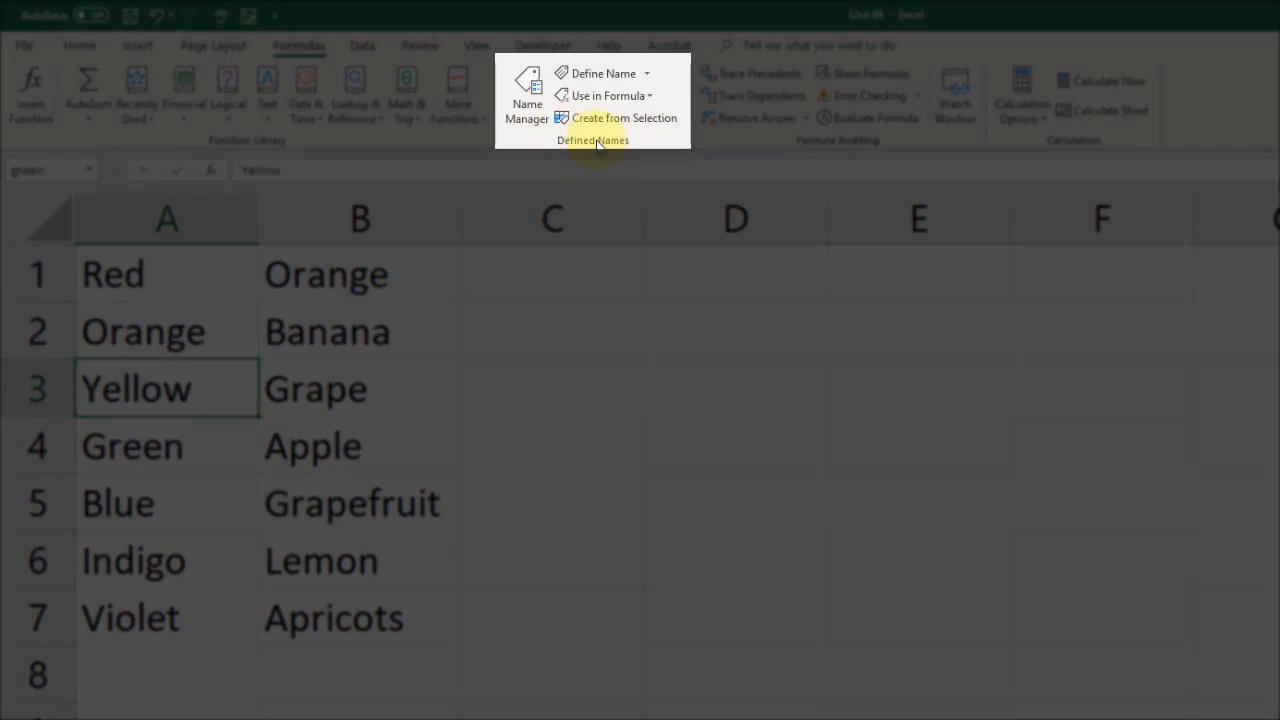
- Open Name Manager, widen its Value and Refers To columns and window, and select green
{"action": "left_click", "coordinate": [524, 92]}
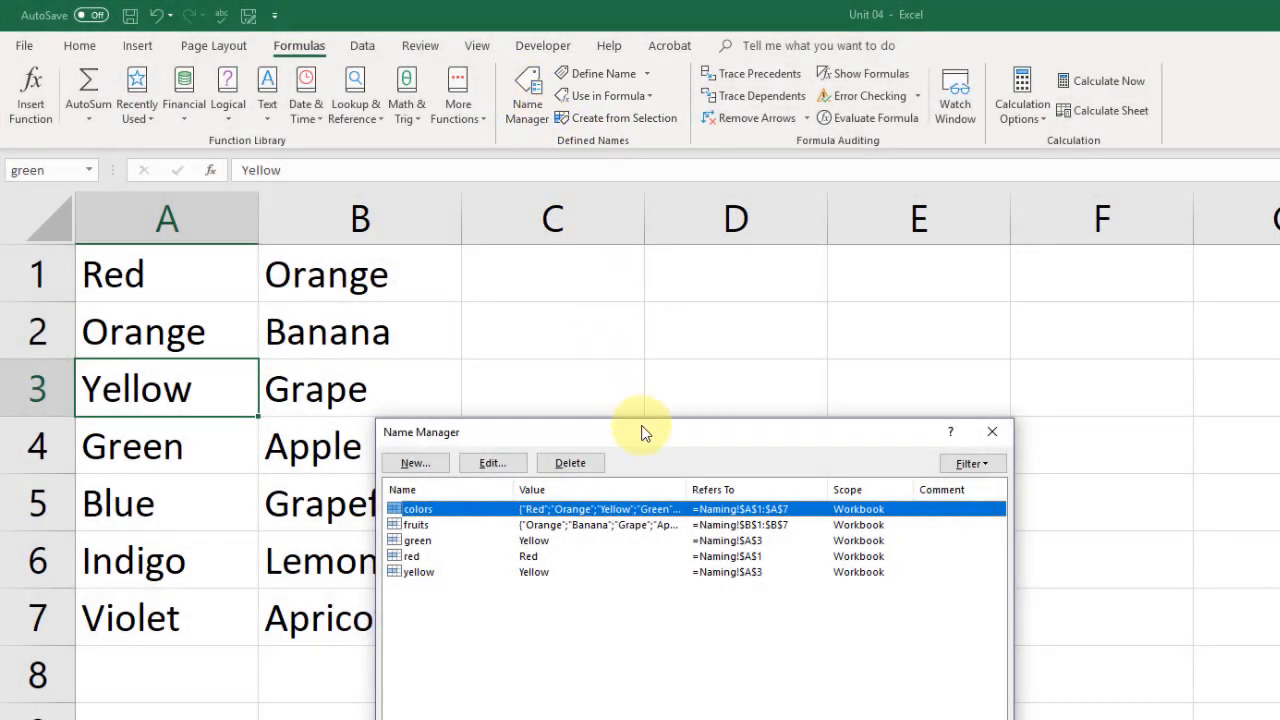
{"action": "left_click_drag", "start_coordinate": [640, 430], "coordinate": [595, 279]}
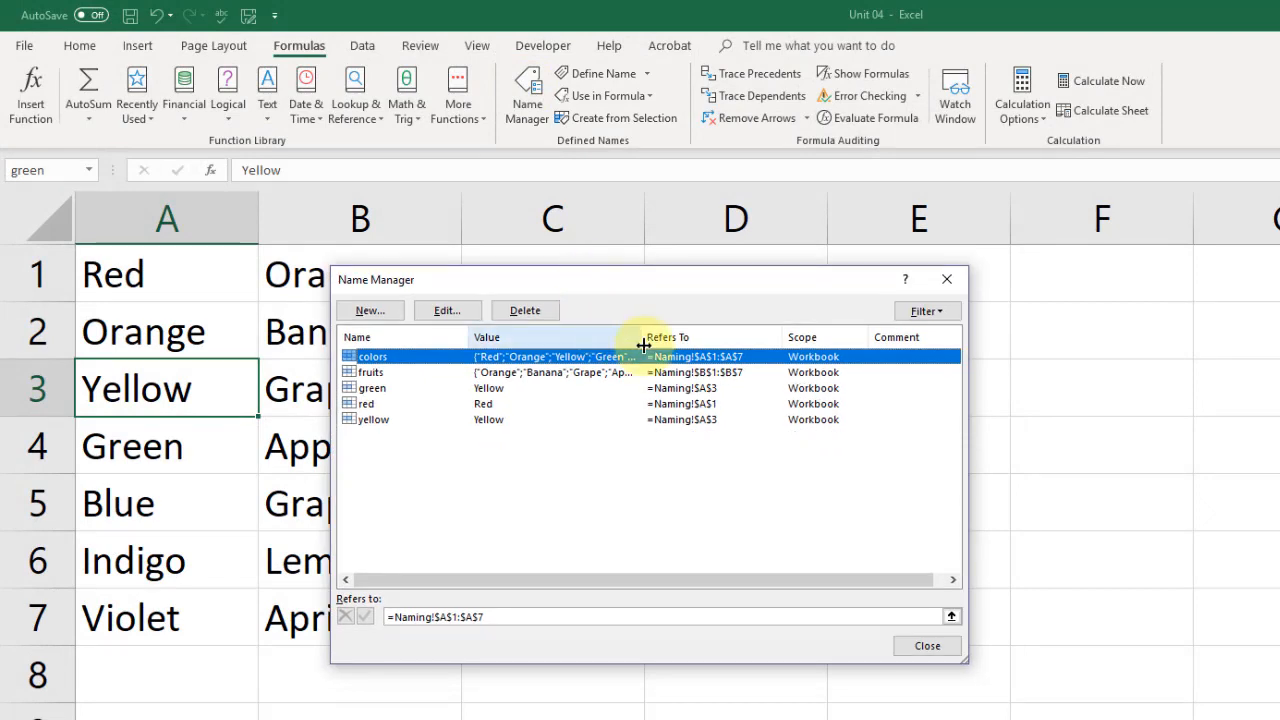
{"action": "left_click_drag", "start_coordinate": [643, 345], "coordinate": [687, 345]}
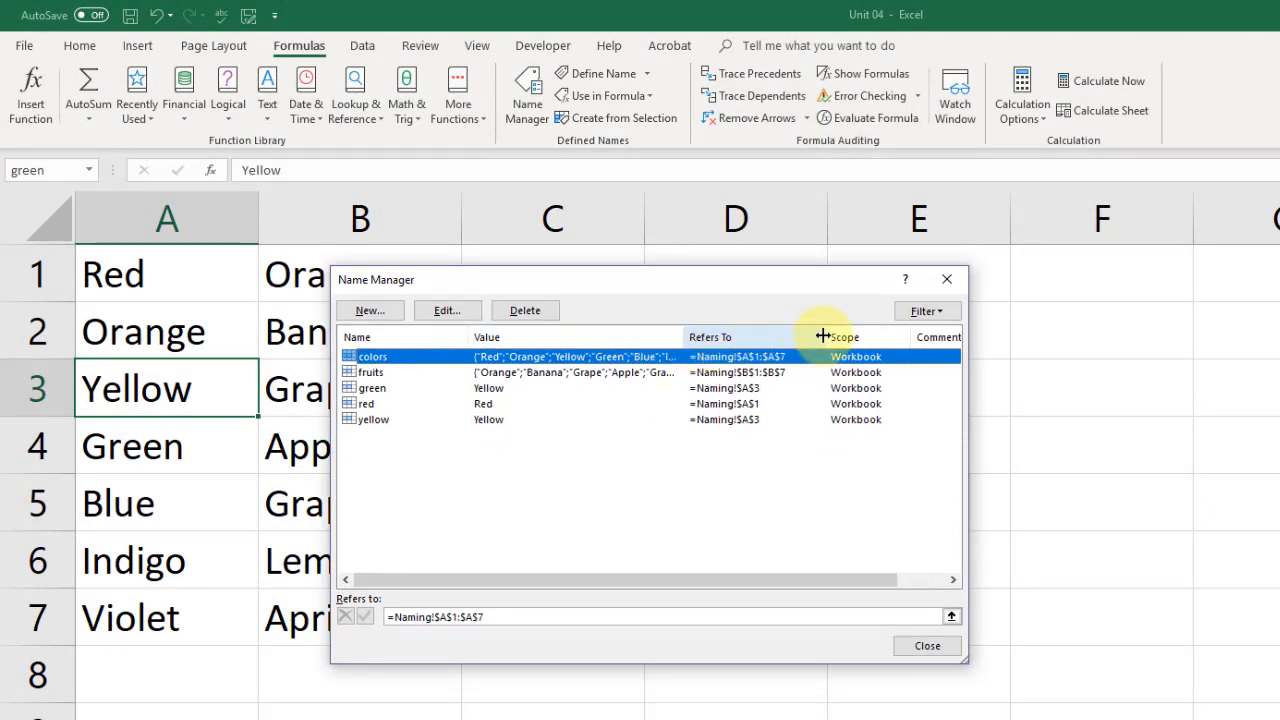
{"action": "left_click_drag", "start_coordinate": [822, 336], "coordinate": [841, 336]}
{"action": "left_click_drag", "start_coordinate": [967, 374], "coordinate": [1139, 374]}
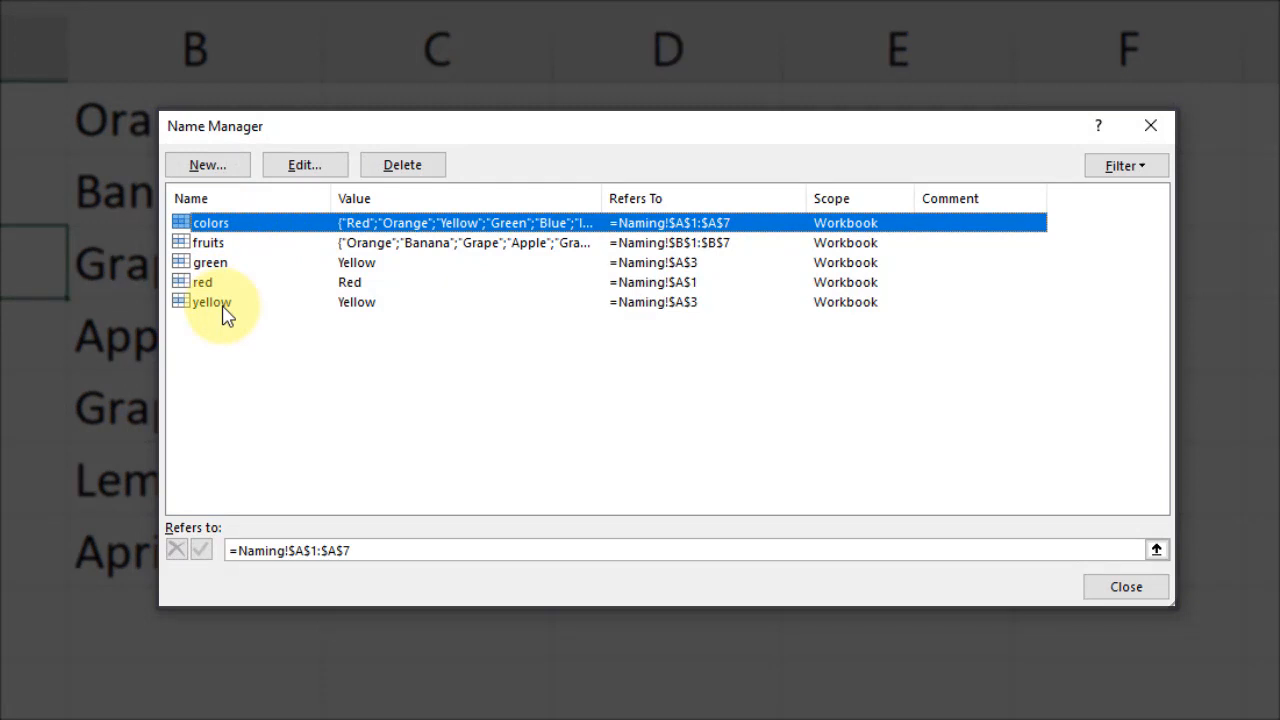
{"action": "left_click", "coordinate": [218, 264]}
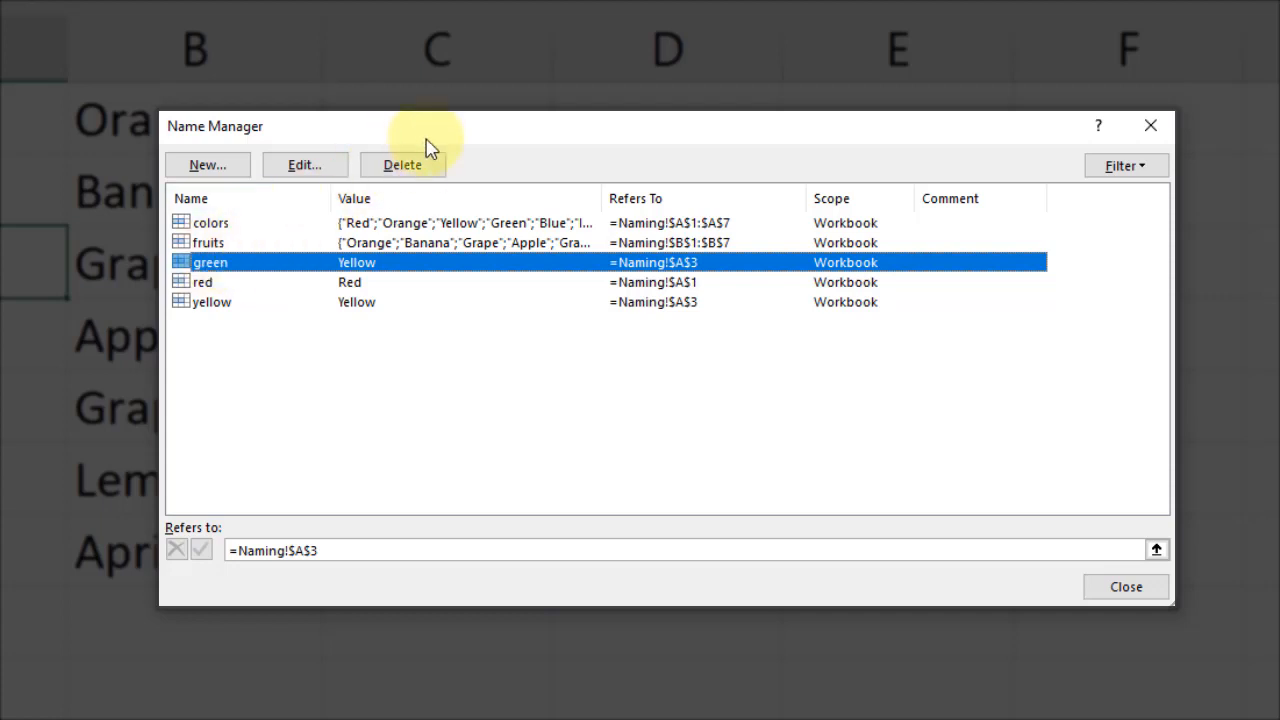
- Delete the name green, then open yellow in the Edit Name dialog
{"action": "left_click", "coordinate": [405, 166]}
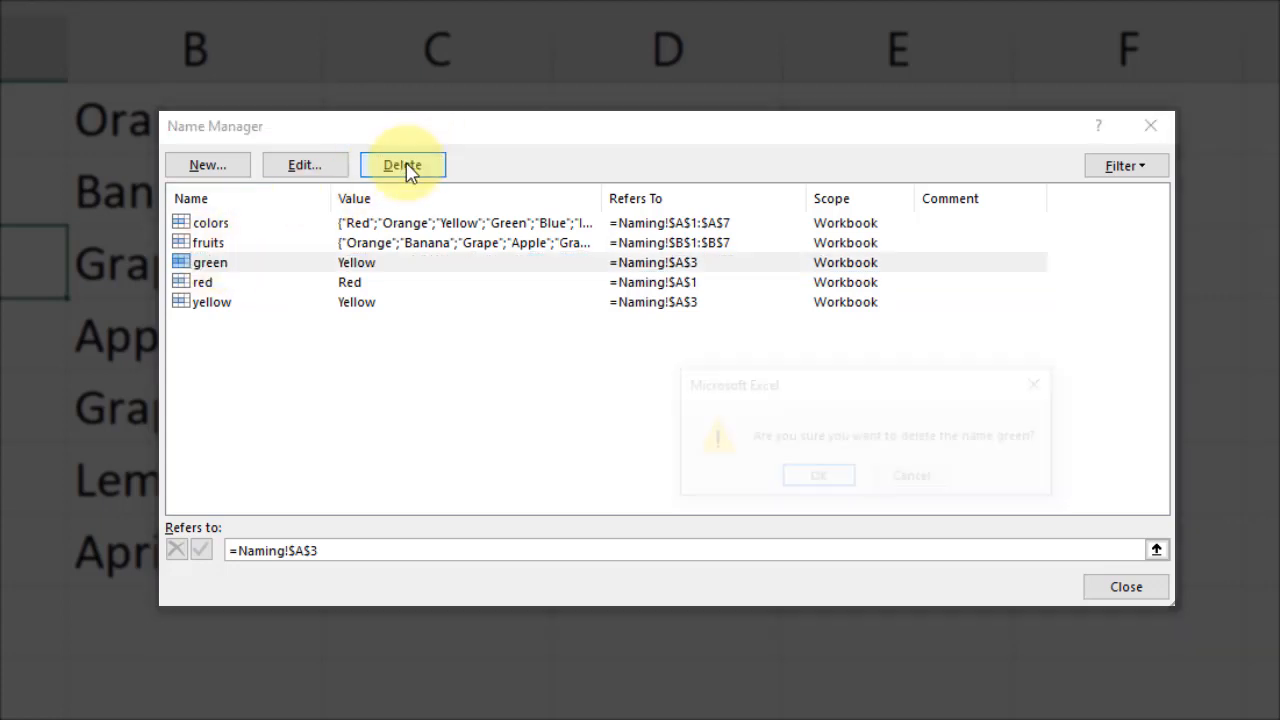
{"action": "left_click", "coordinate": [817, 482]}
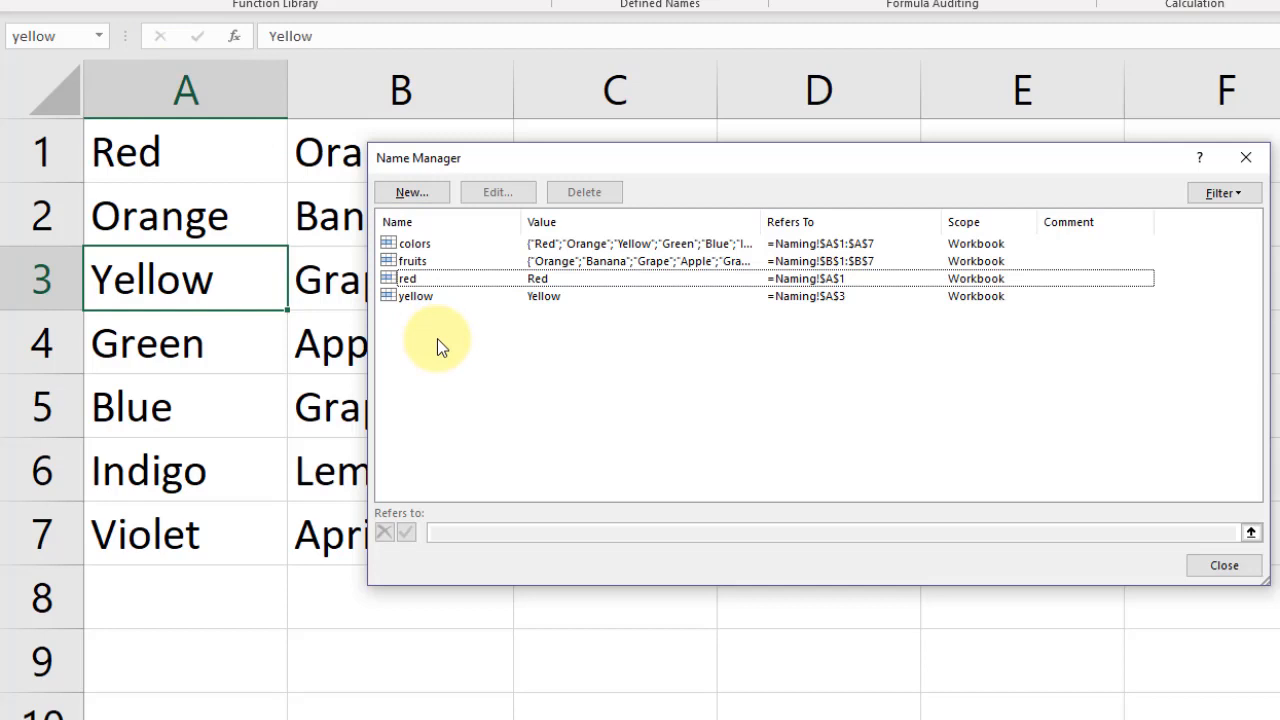
{"action": "left_click", "coordinate": [435, 296]}
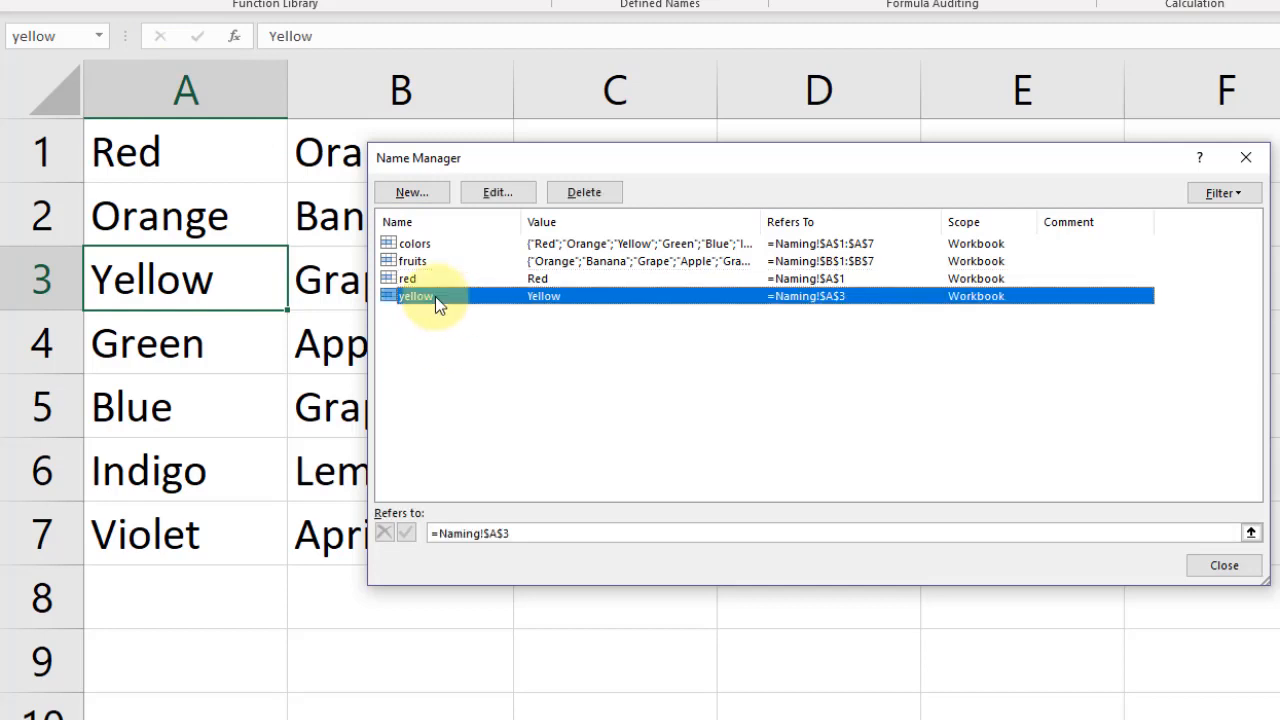
{"action": "left_click", "coordinate": [499, 191]}
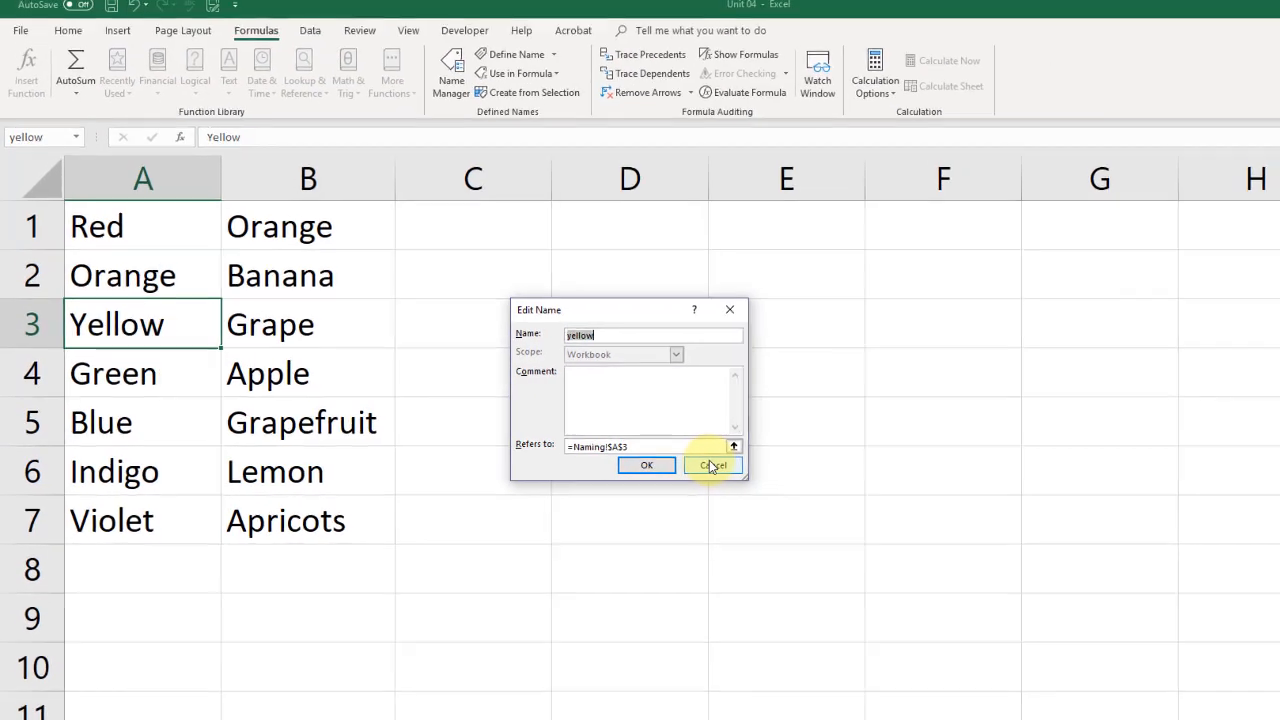
- Cancel Edit Name, close Name Manager, and select A1:B6 on the worksheet
{"action": "left_click", "coordinate": [913, 460]}
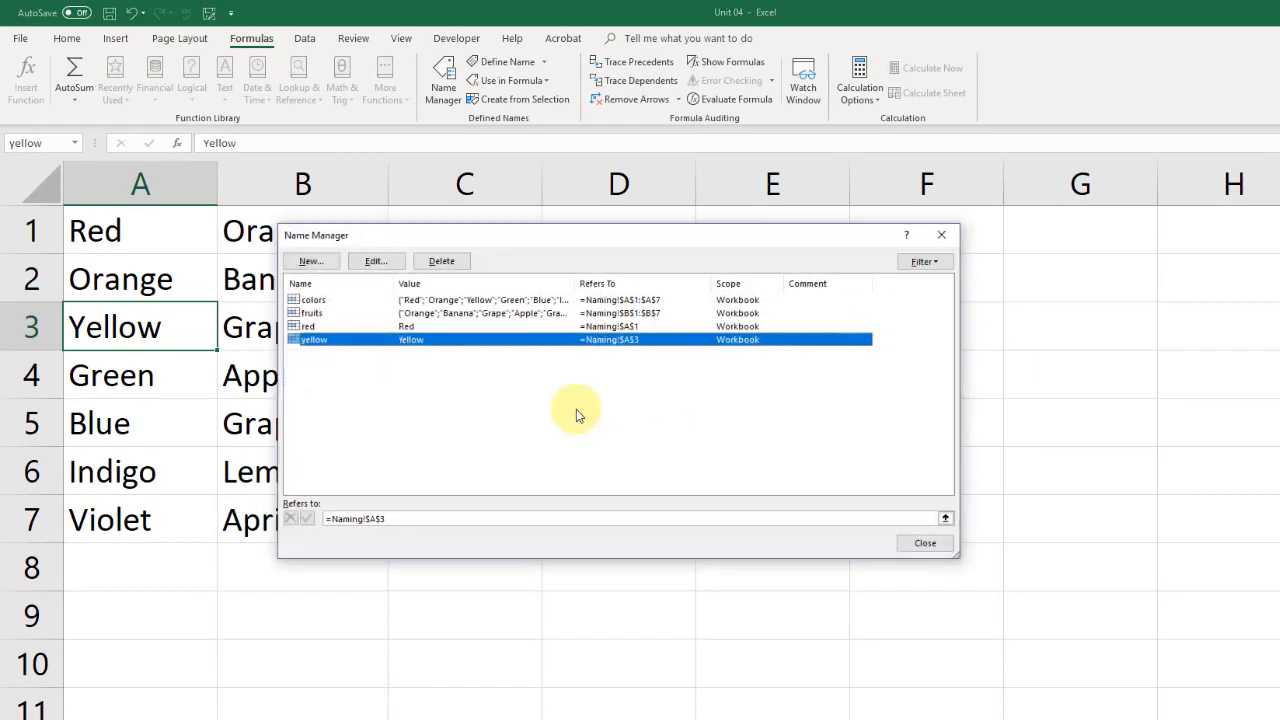
{"action": "left_click", "coordinate": [907, 546]}
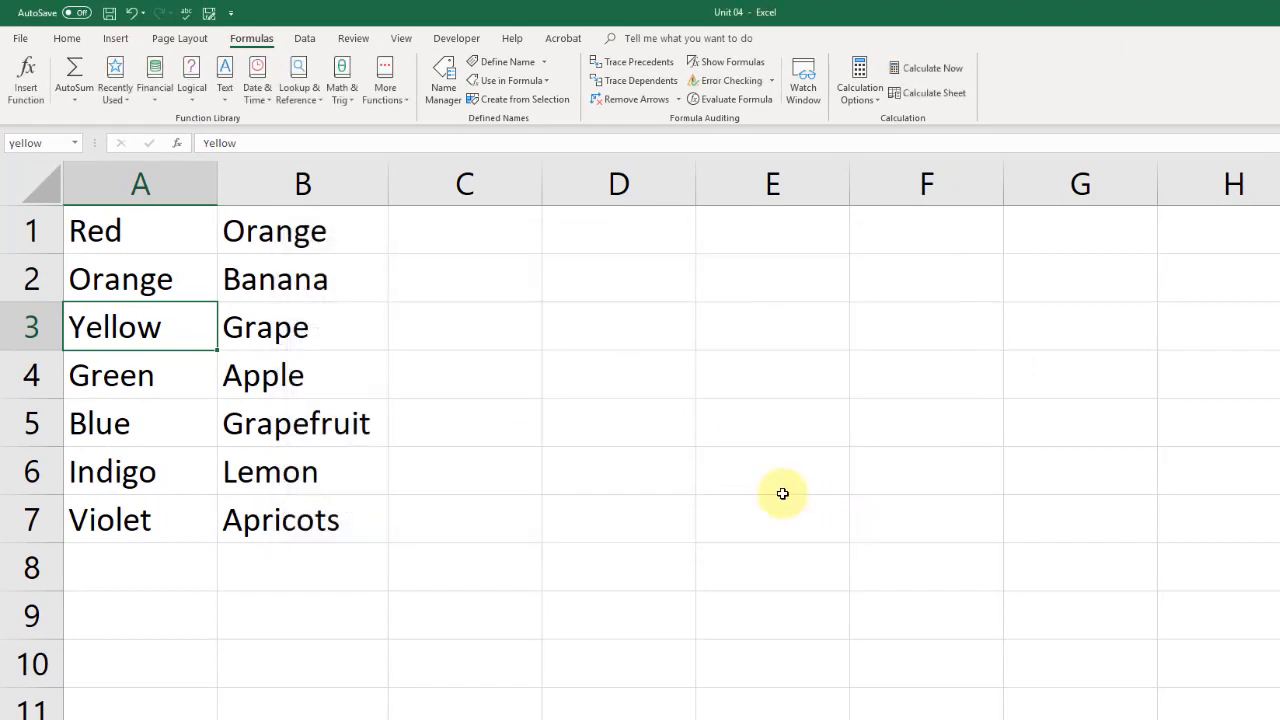
{"action": "left_click", "coordinate": [318, 286]}
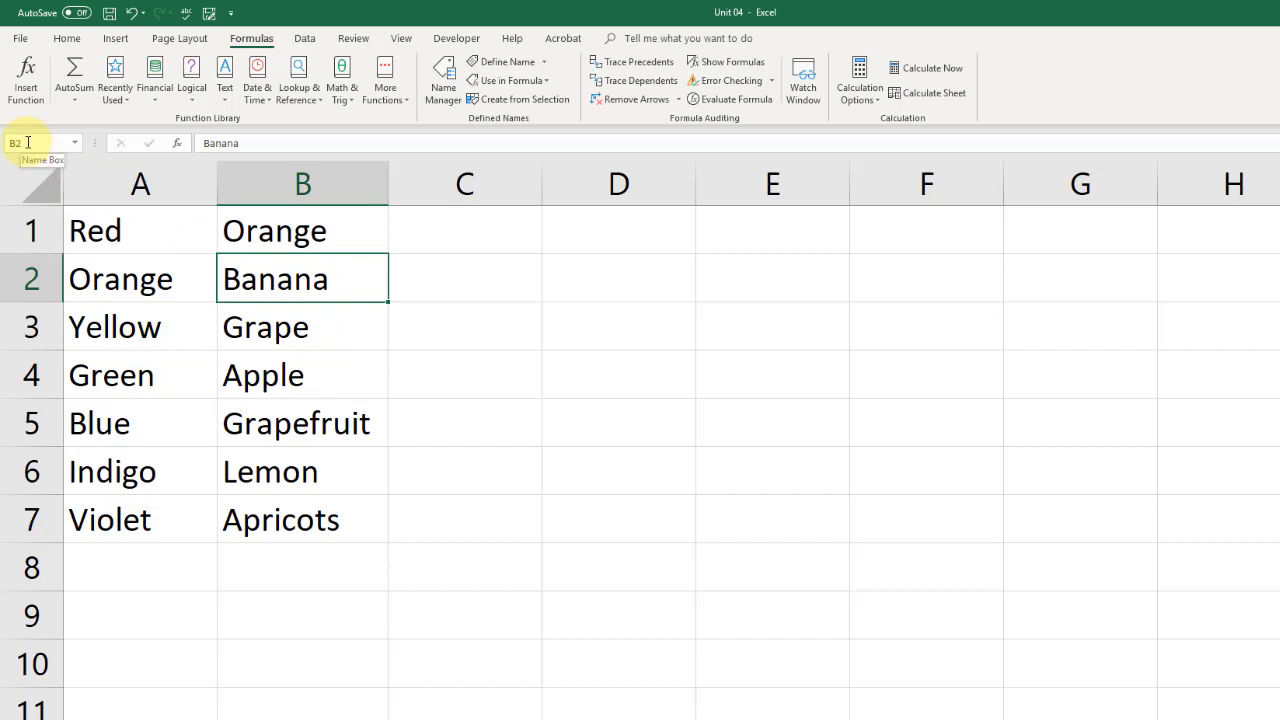
{"action": "left_click_drag", "start_coordinate": [150, 225], "coordinate": [289, 520]}
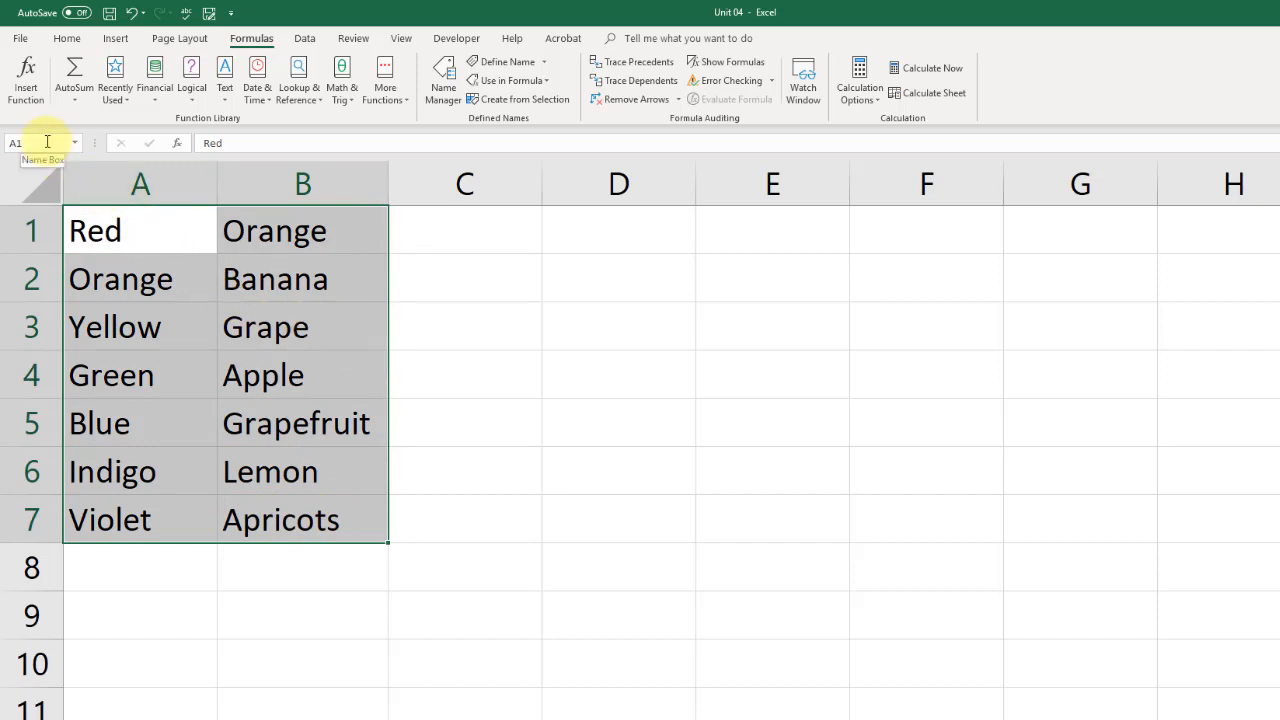
{"action": "left_click", "coordinate": [343, 566]}
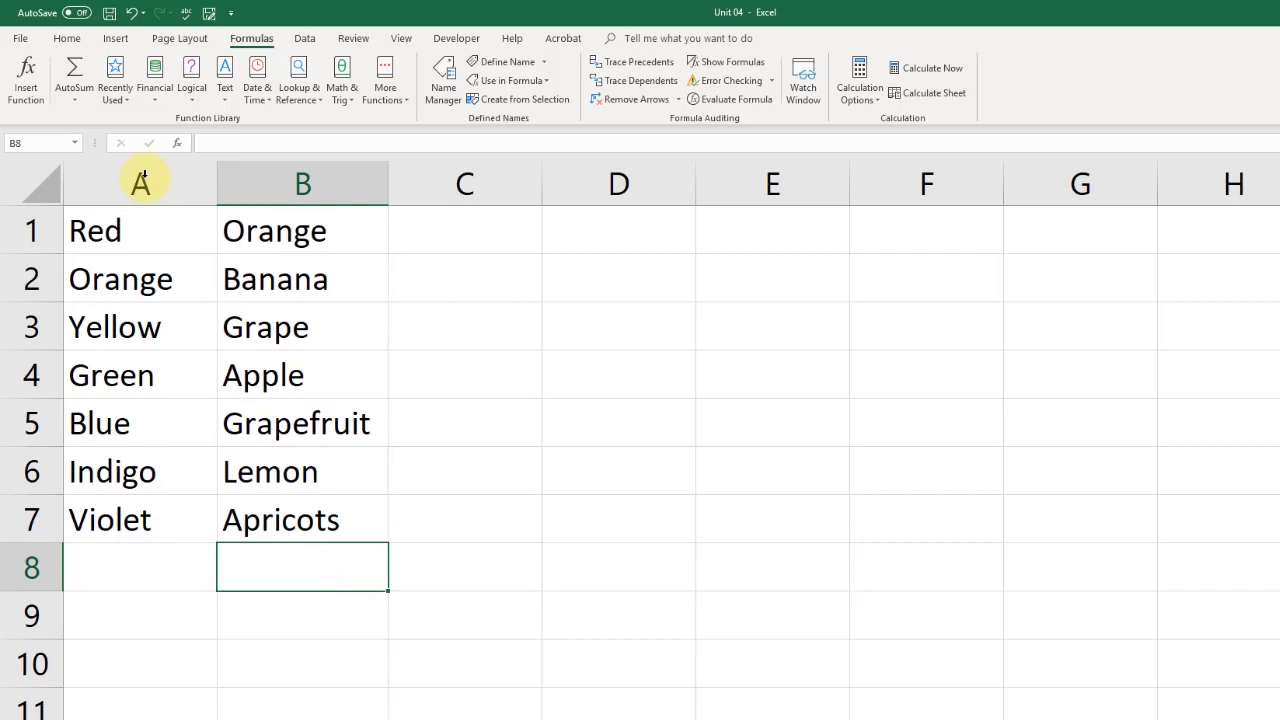
- Jump to yellow and then to the fruits range B1:B7 from the Name Box list
{"action": "left_click", "coordinate": [73, 143]}
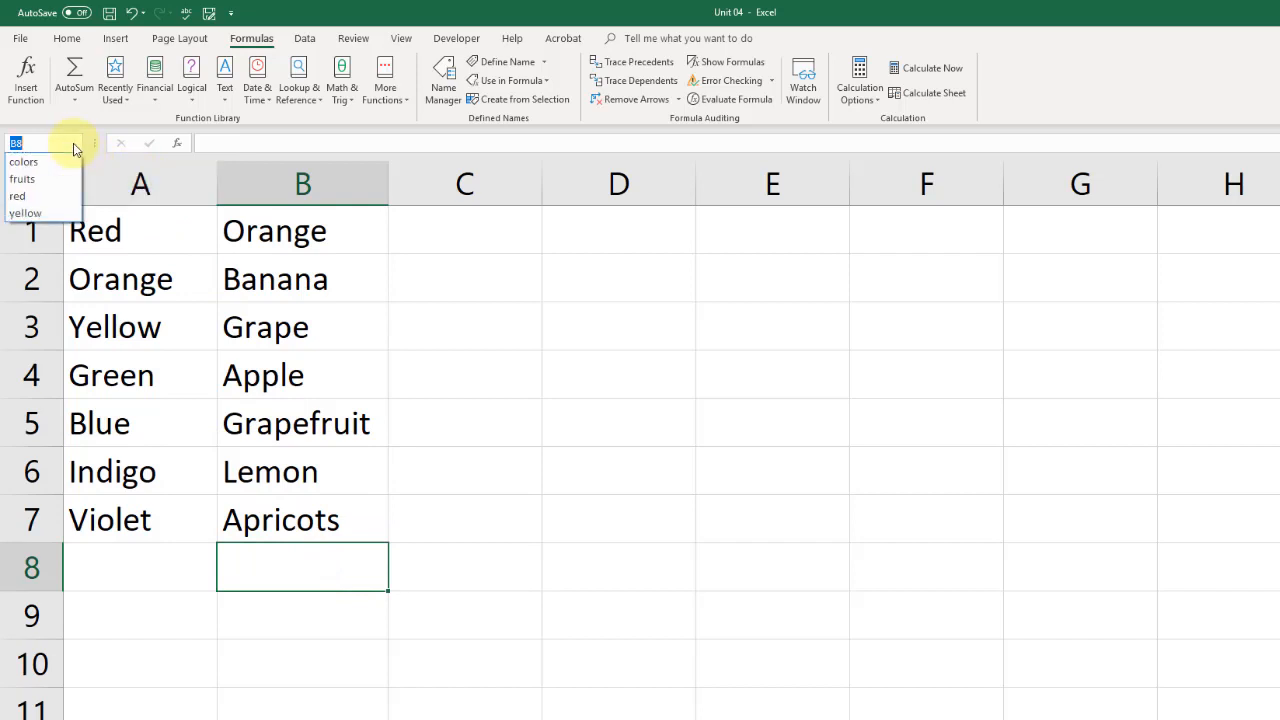
{"action": "left_click", "coordinate": [25, 213]}
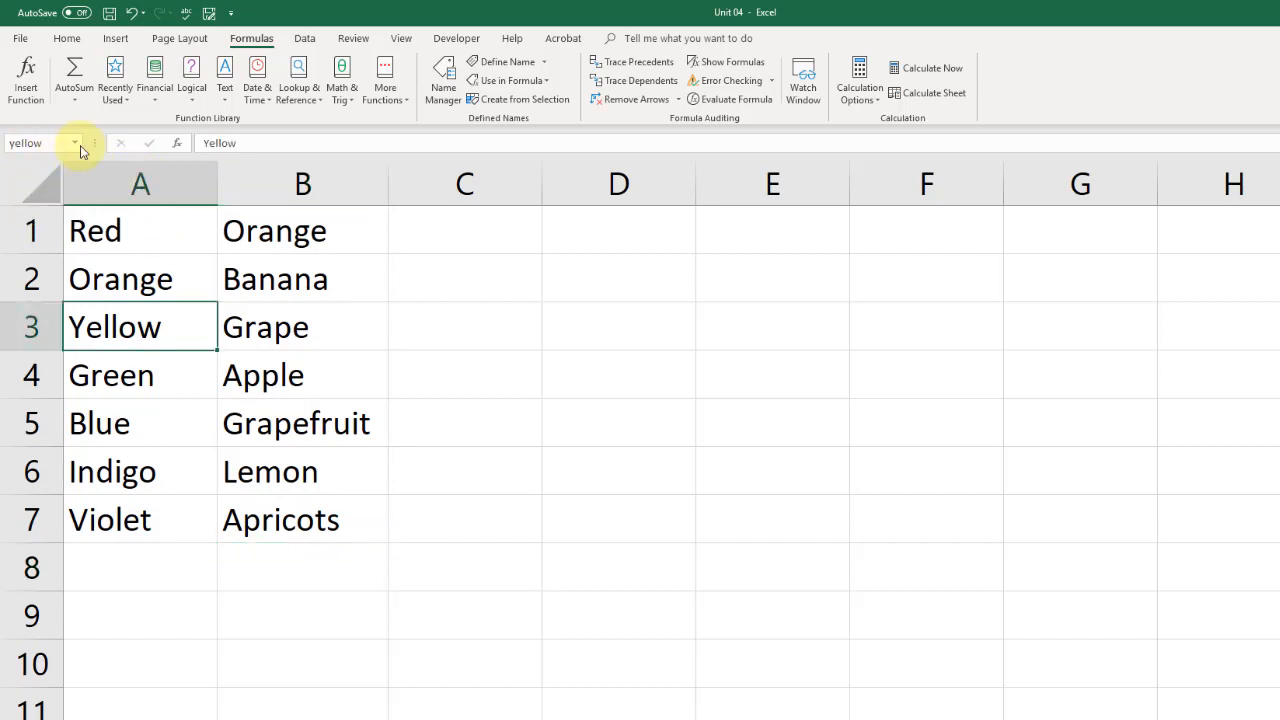
{"action": "left_click", "coordinate": [86, 147]}
{"action": "left_click", "coordinate": [22, 179]}
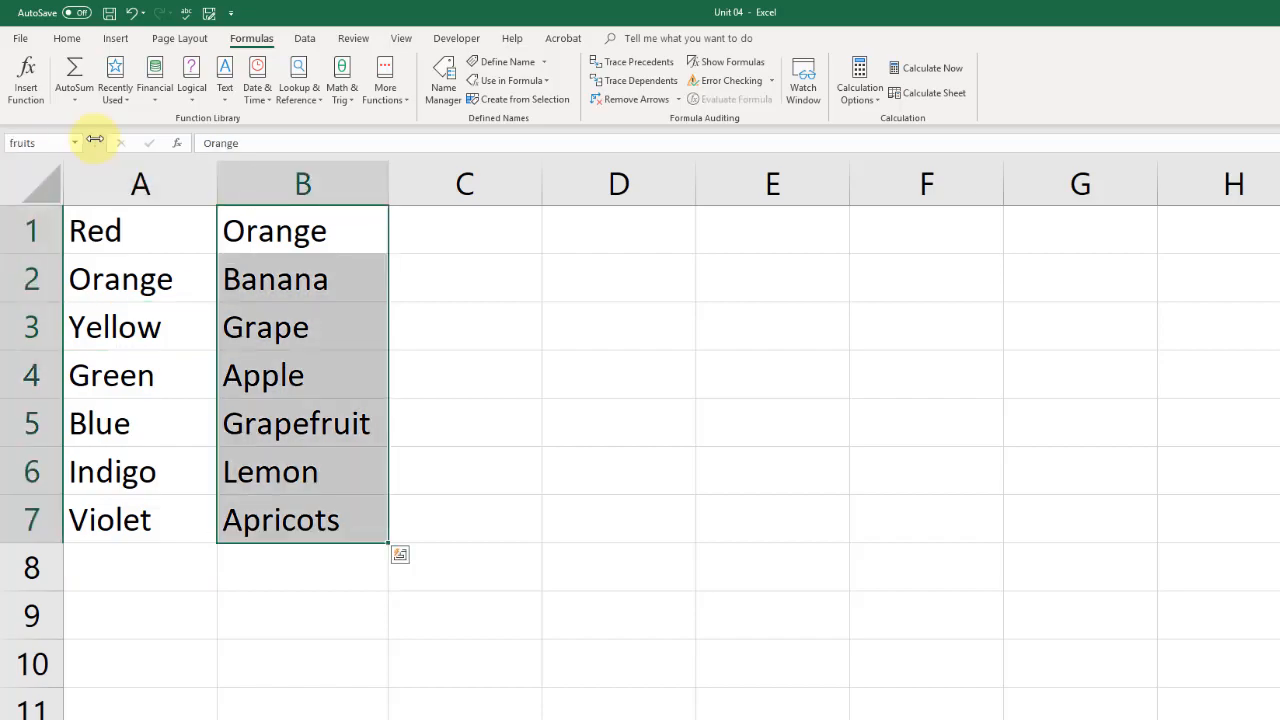